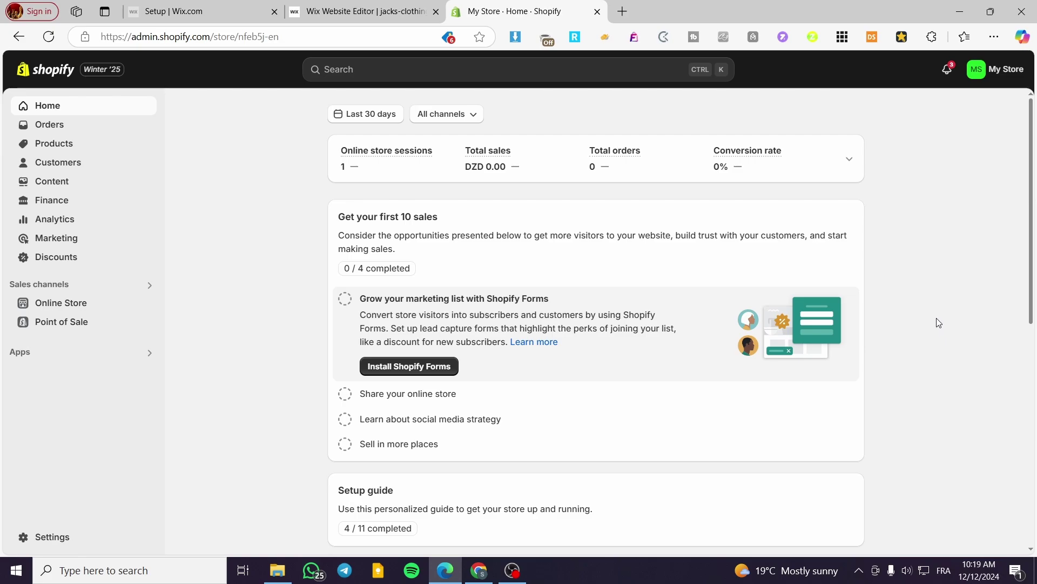
Open the Products list showing the Sporty Shoe with 999 in stock.
click(110, 152)
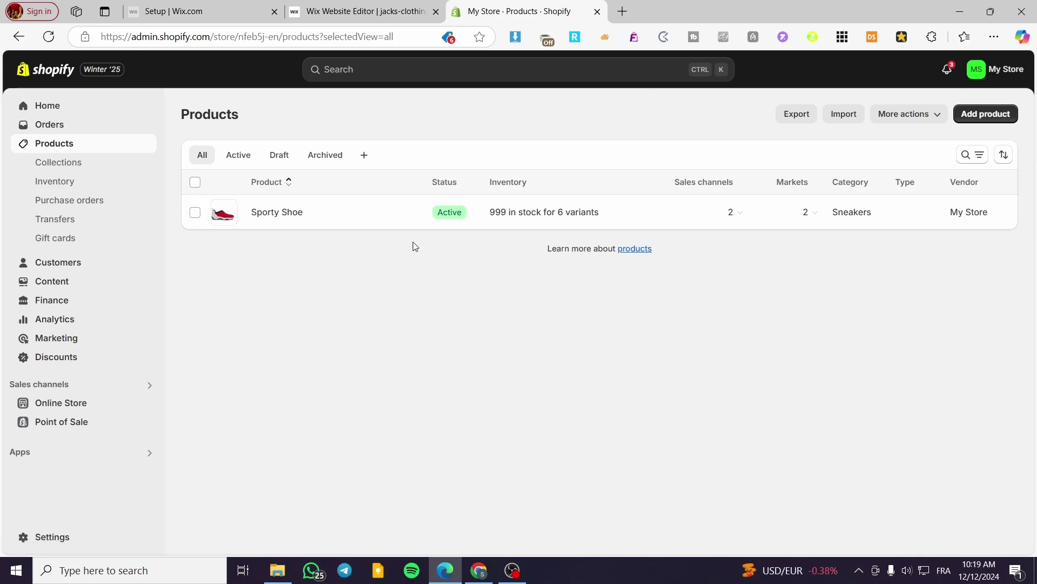
Go to the empty Orders page from the sidebar.
click(104, 167)
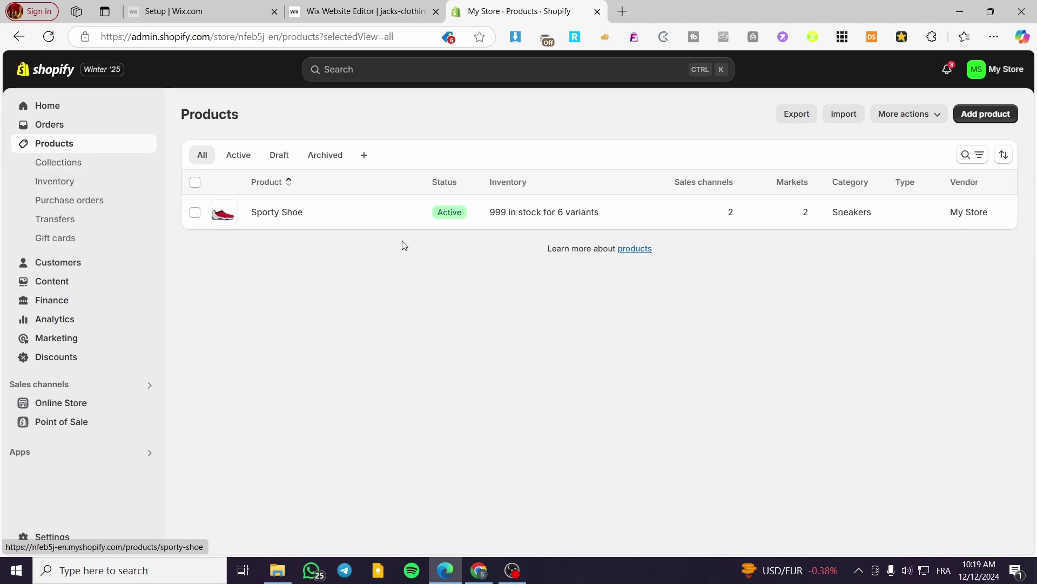
click(67, 132)
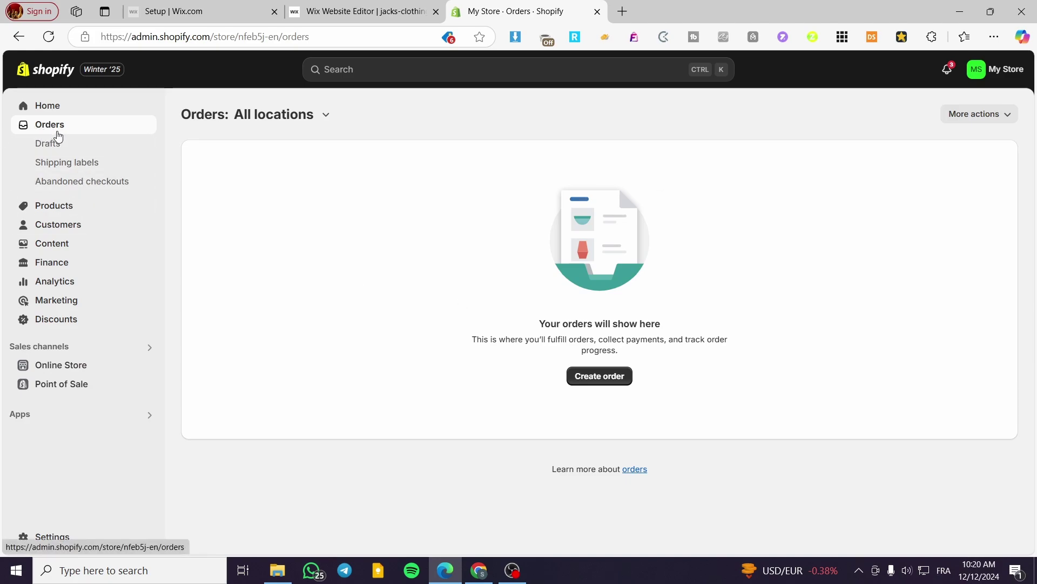
Start a new order and try the custom item form's physical product option.
click(611, 377)
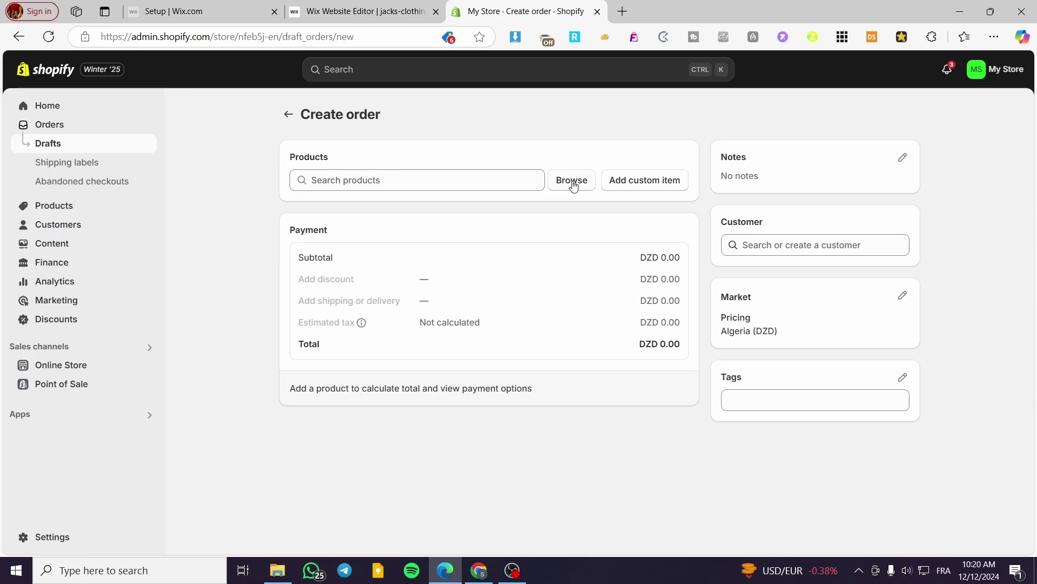
click(627, 184)
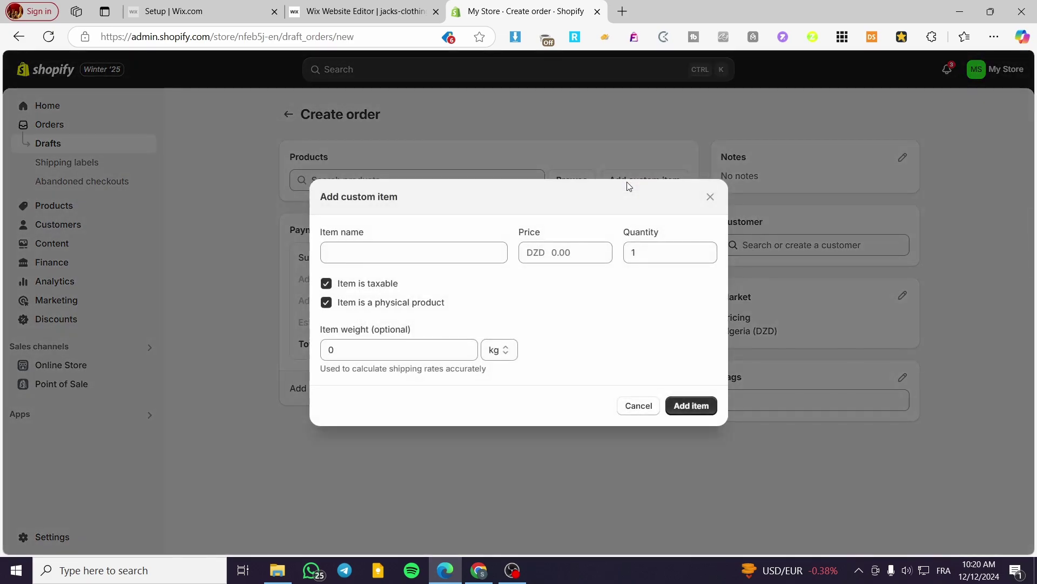
click(711, 198)
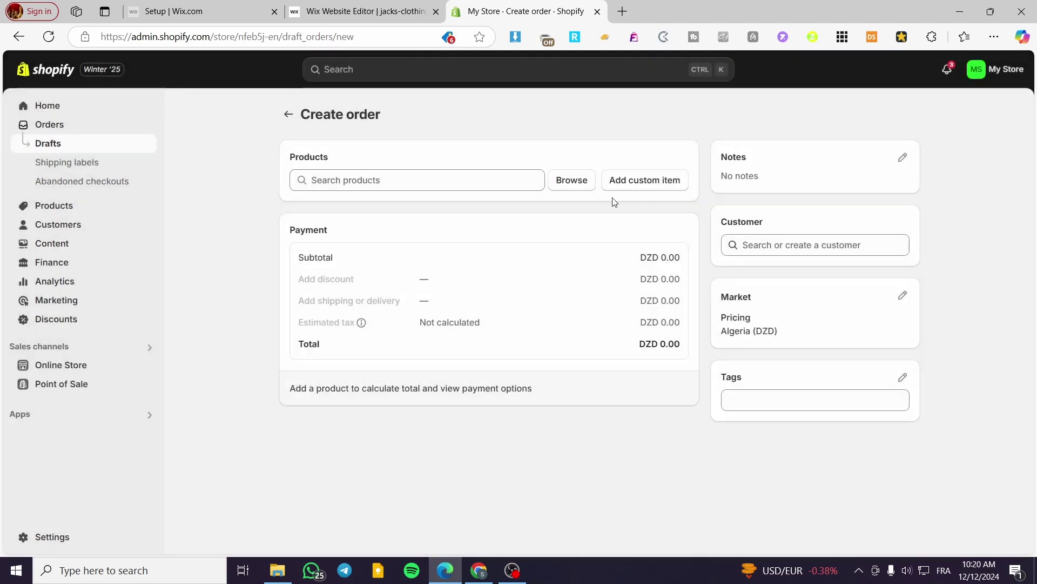
click(667, 188)
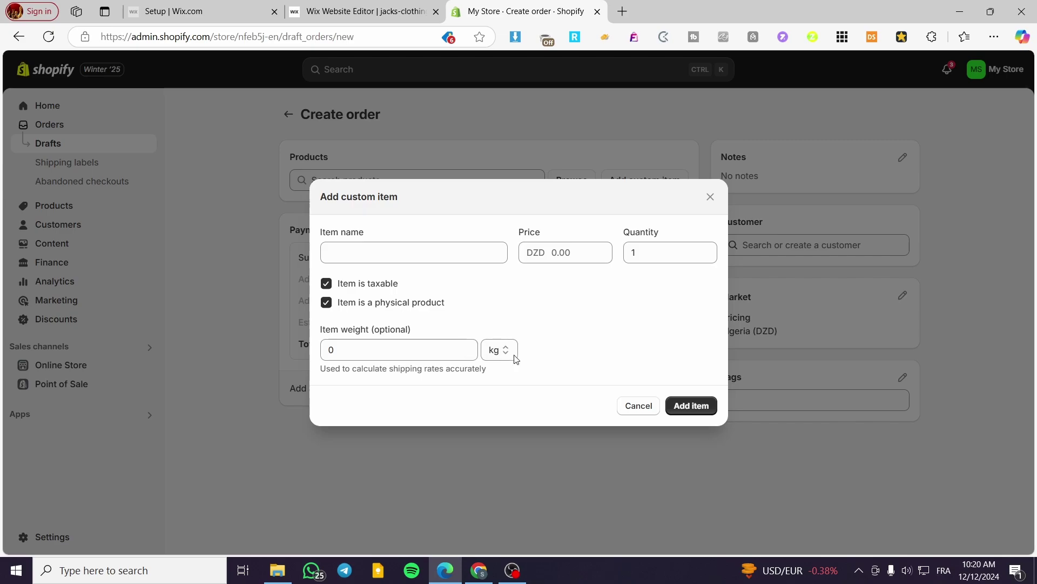
click(376, 303)
click(367, 333)
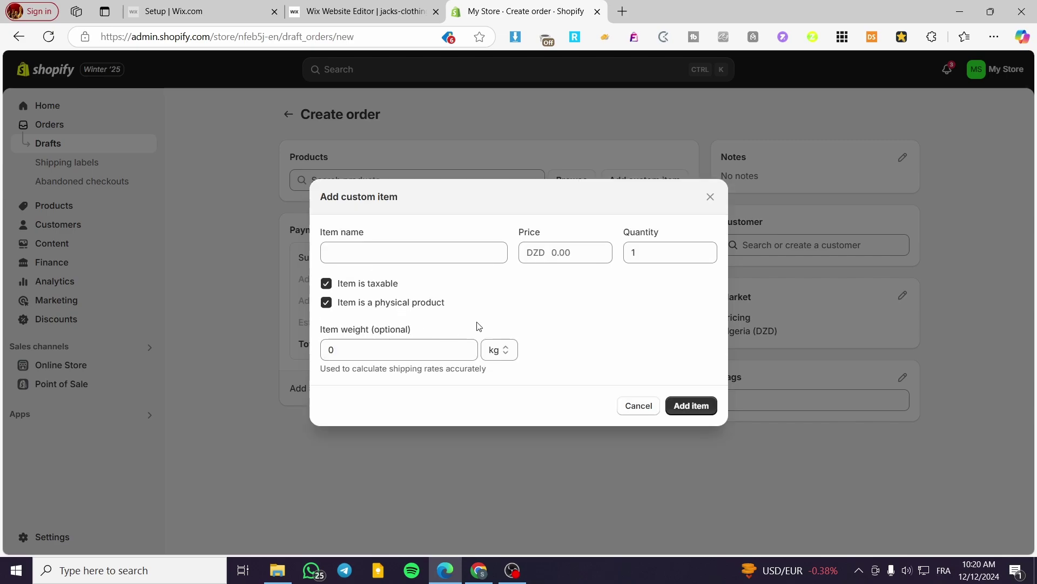
click(711, 200)
Browse existing products with their size variants, then bring back the custom item form.
click(592, 179)
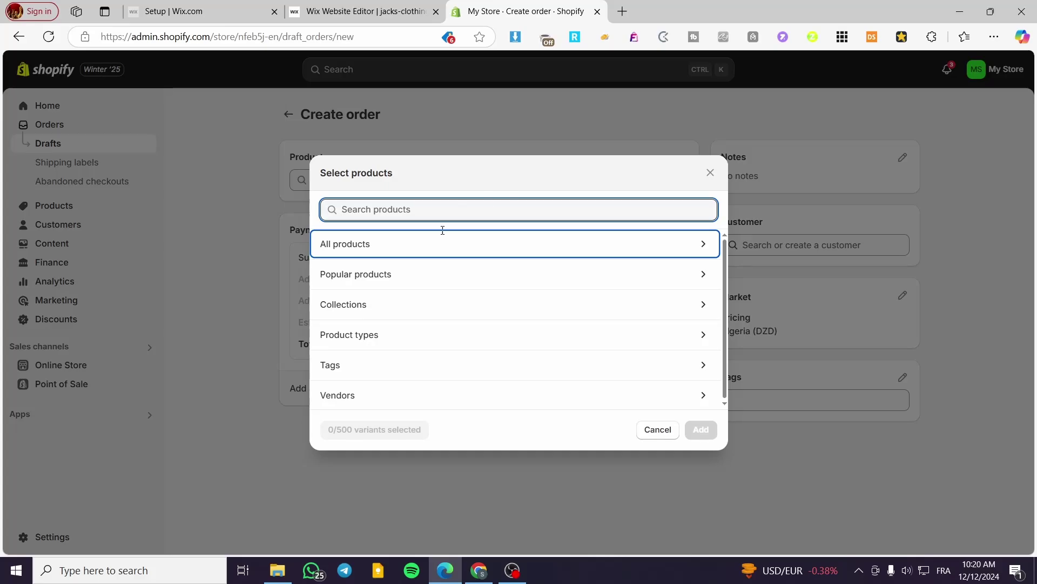
click(426, 251)
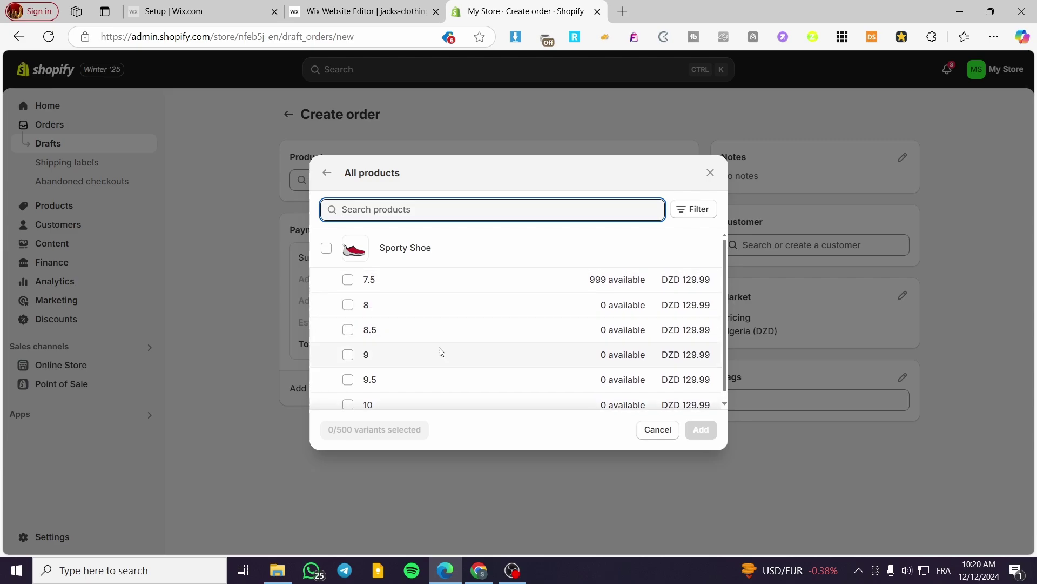
click(665, 430)
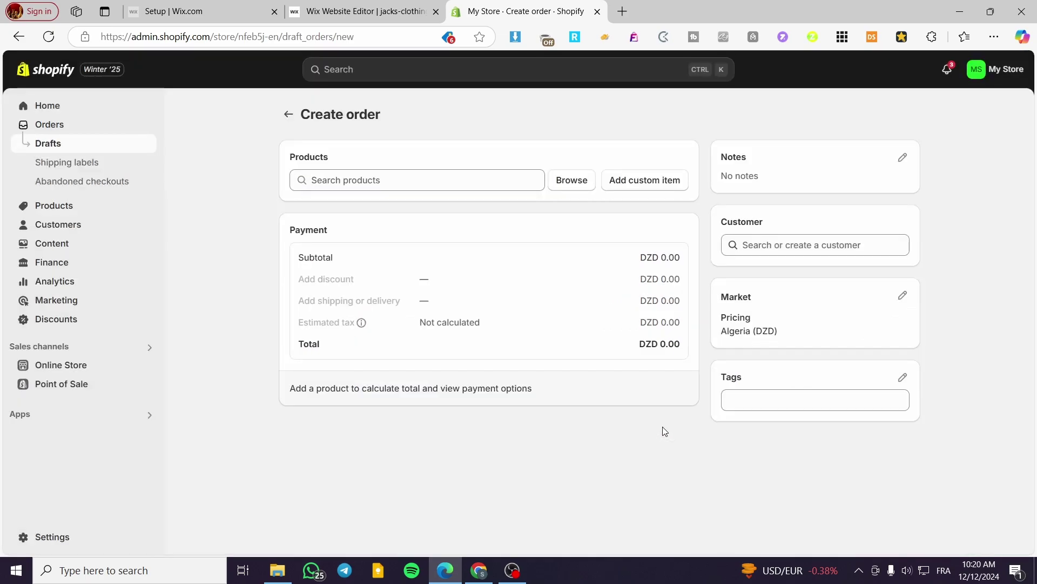
click(653, 179)
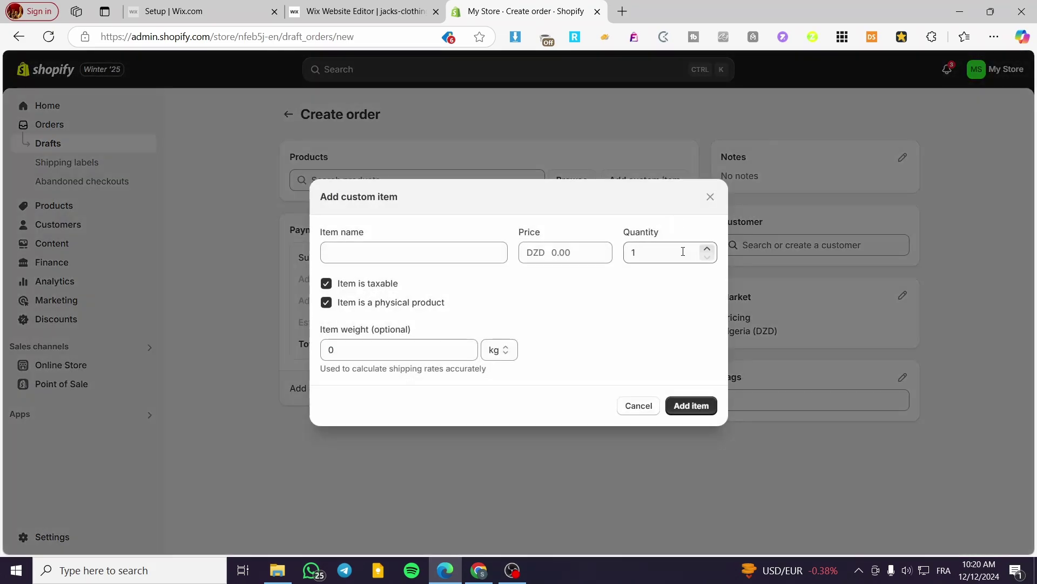
Add custom item Web Design at 520, not a physical product and tax exempt.
click(415, 250)
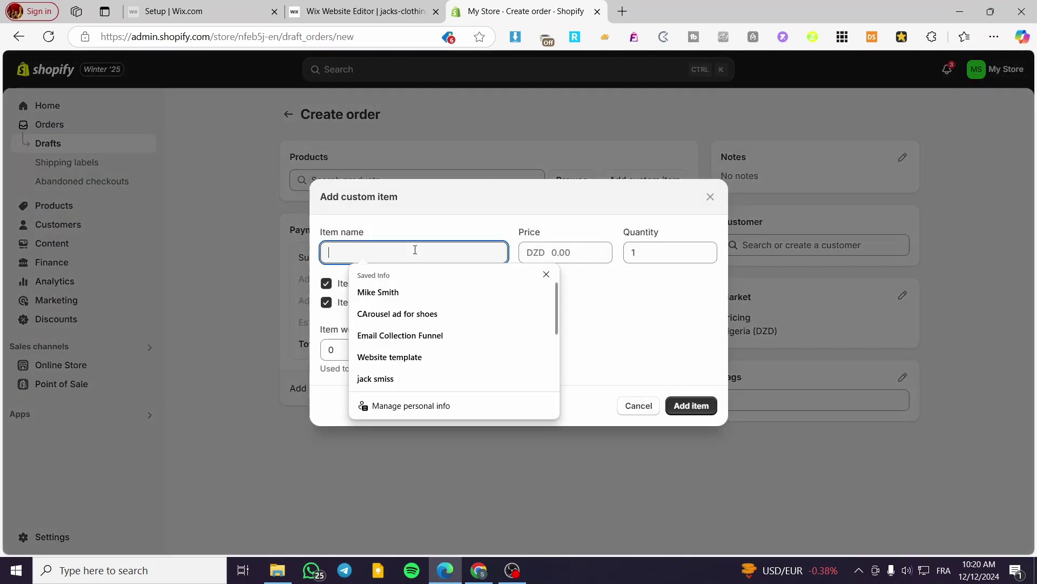
click(546, 274)
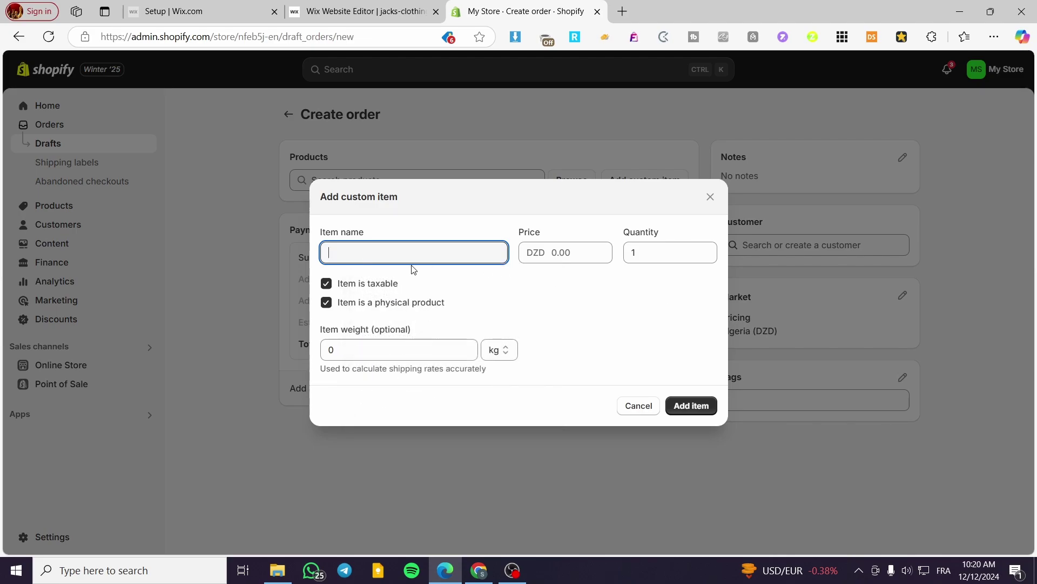
click(412, 302)
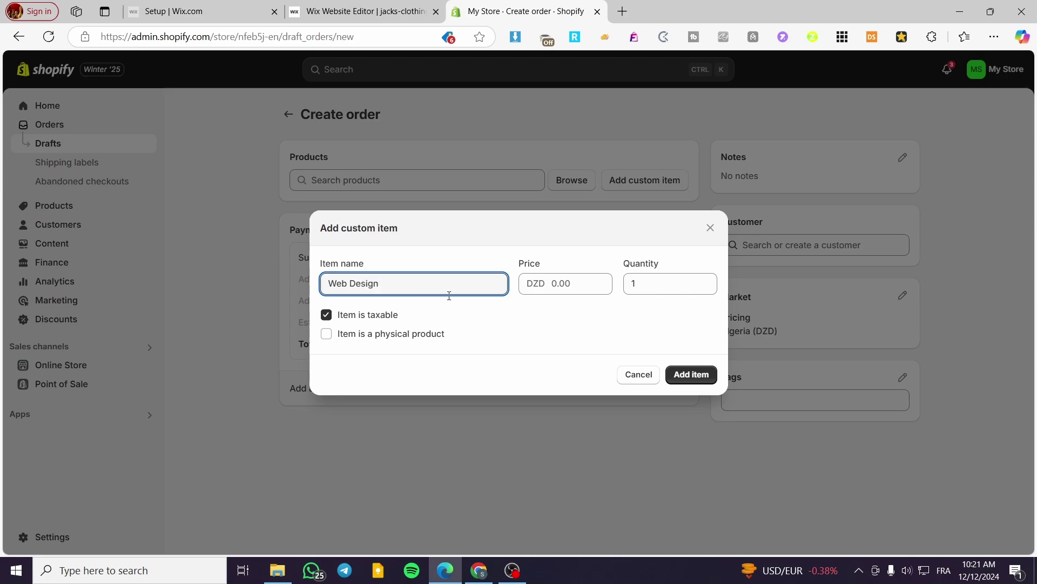
click(594, 287)
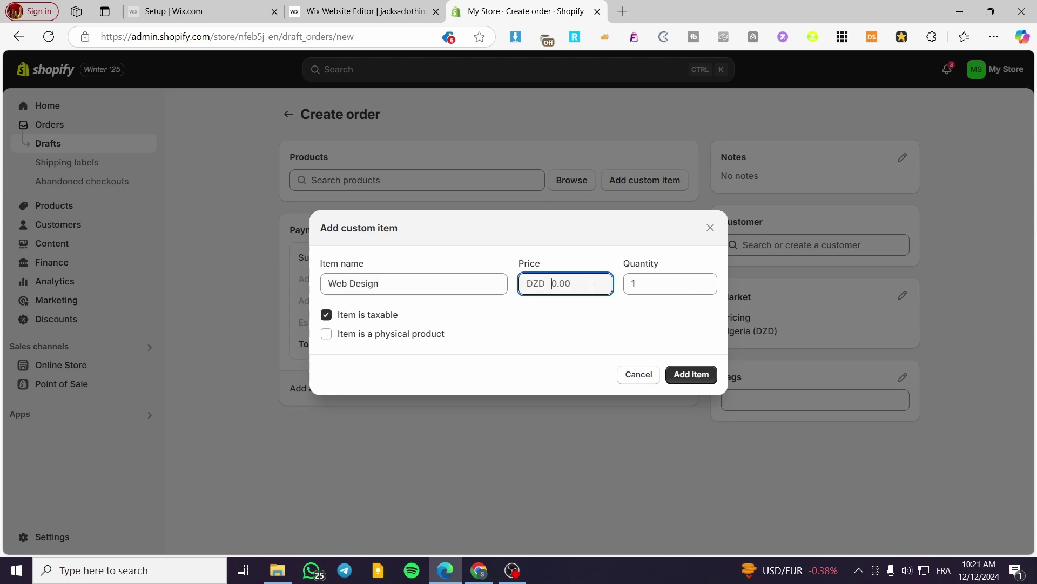
text(520)
click(350, 320)
click(360, 318)
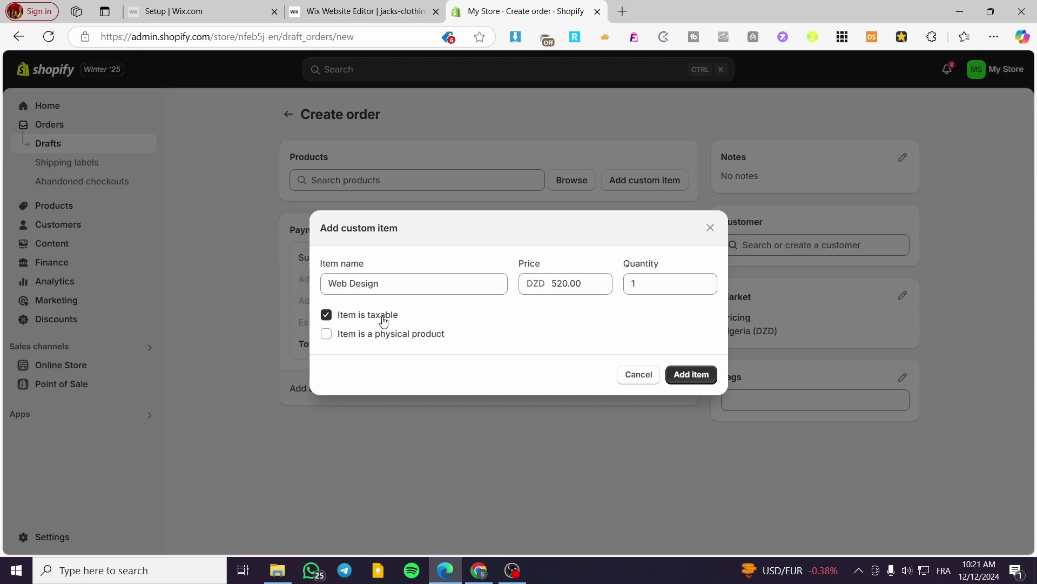
click(384, 321)
click(691, 374)
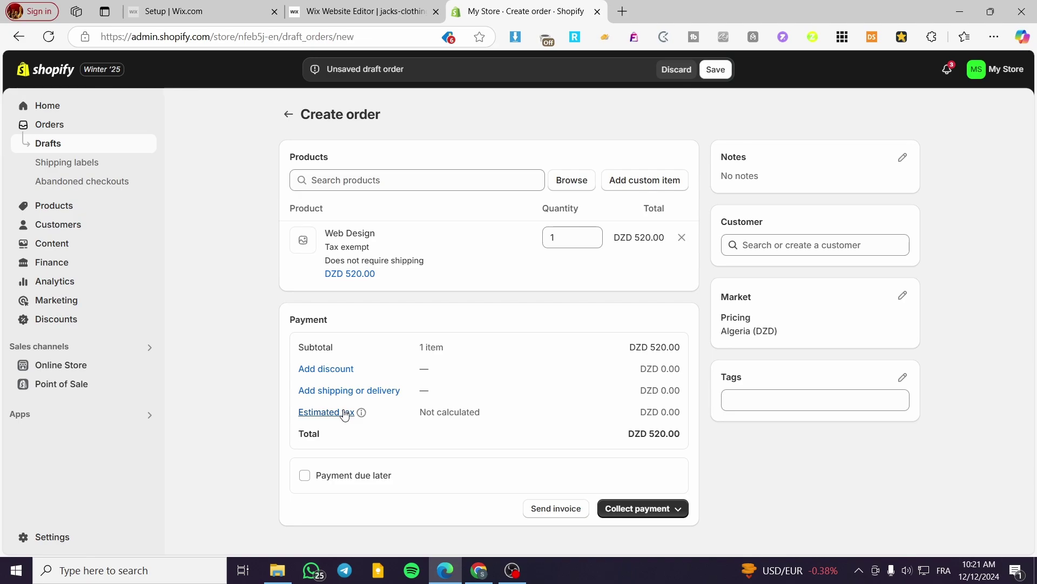
Apply a custom DZD 20 order discount with the reason 'Great client'.
click(327, 370)
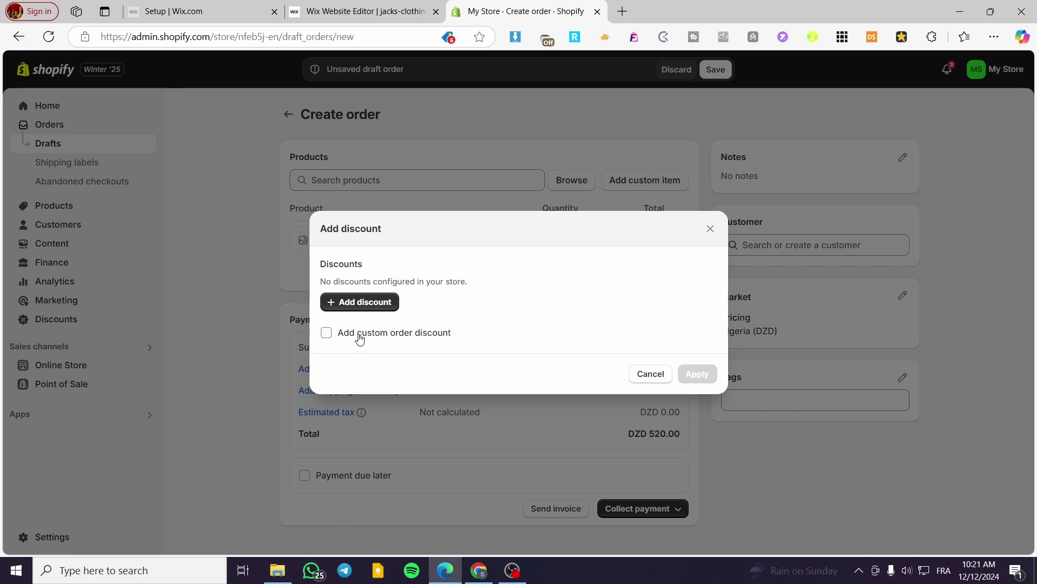
click(360, 338)
click(414, 285)
click(405, 333)
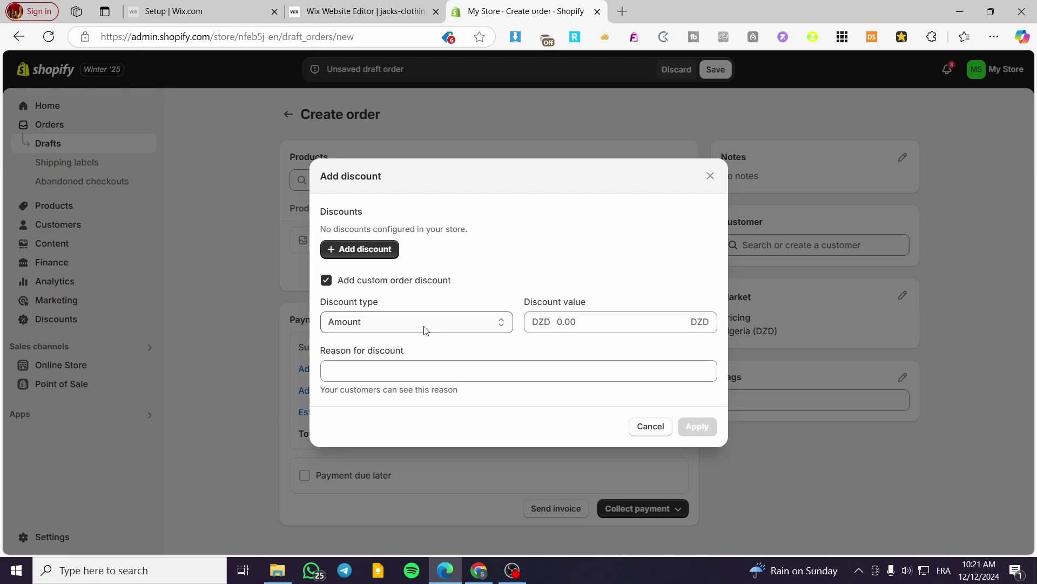
click(572, 323)
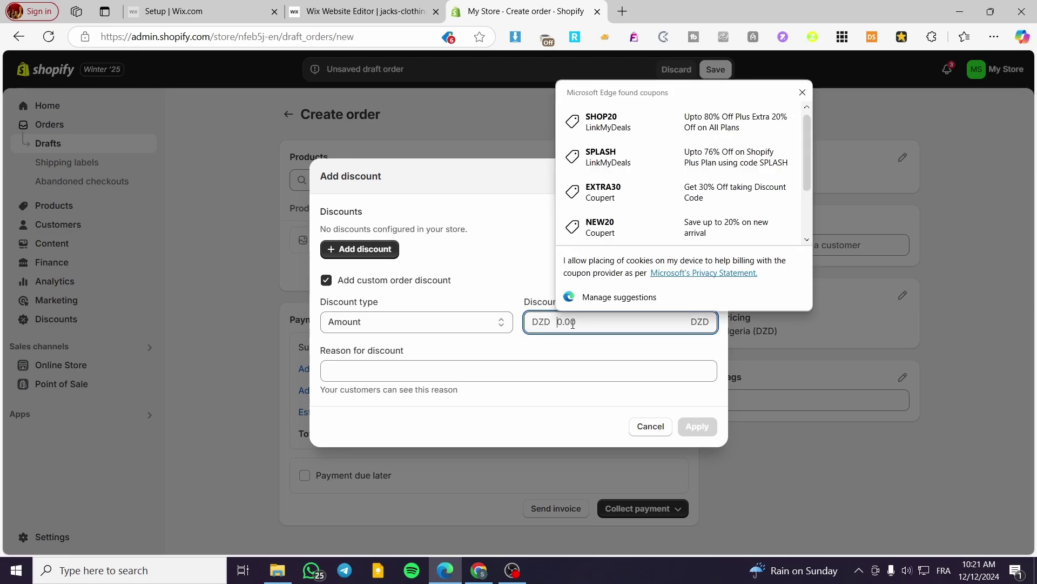
text(5)
key(BackSpace)
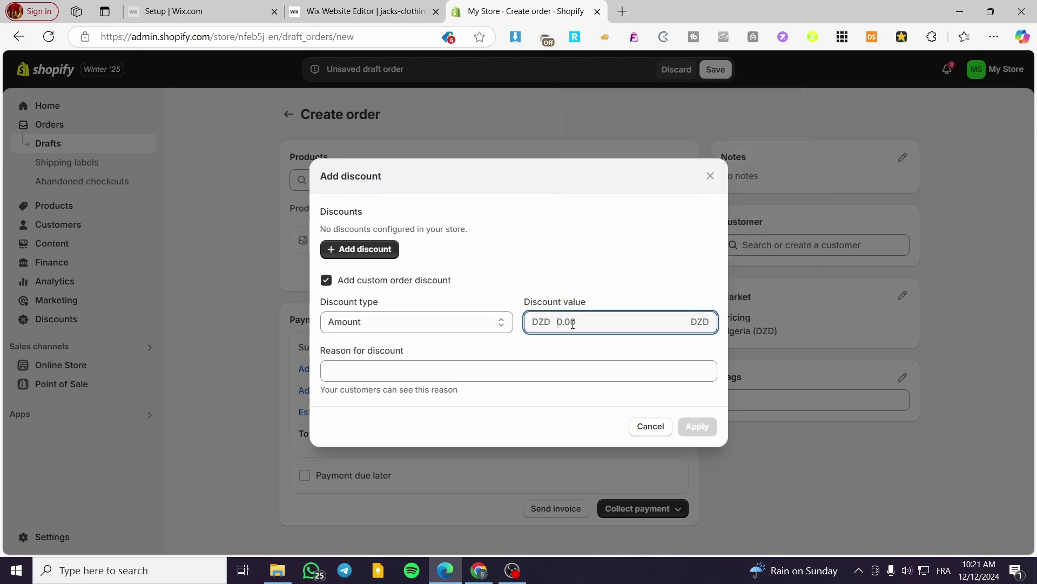
text(20)
click(394, 373)
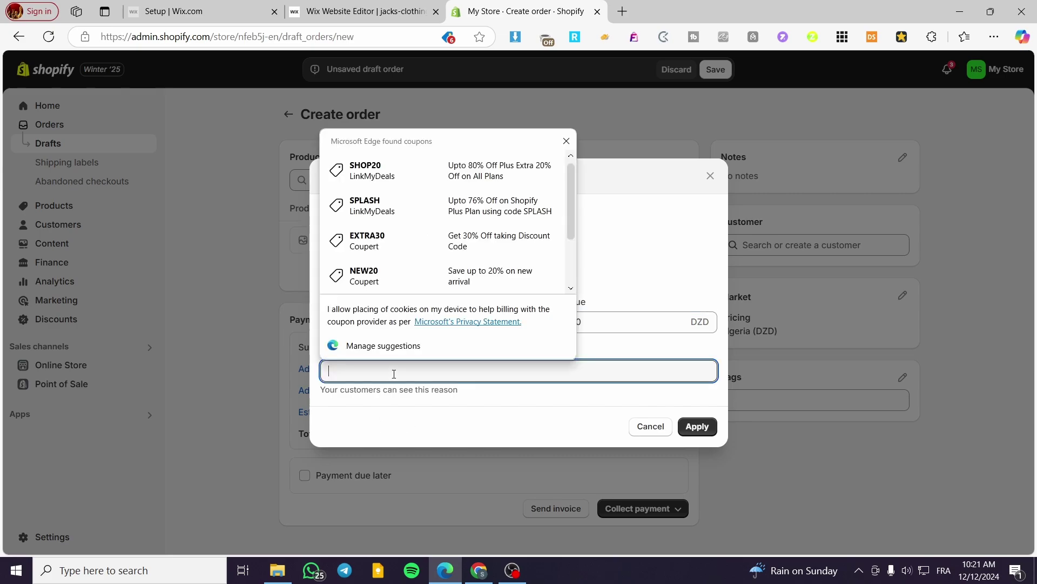
text(Client)
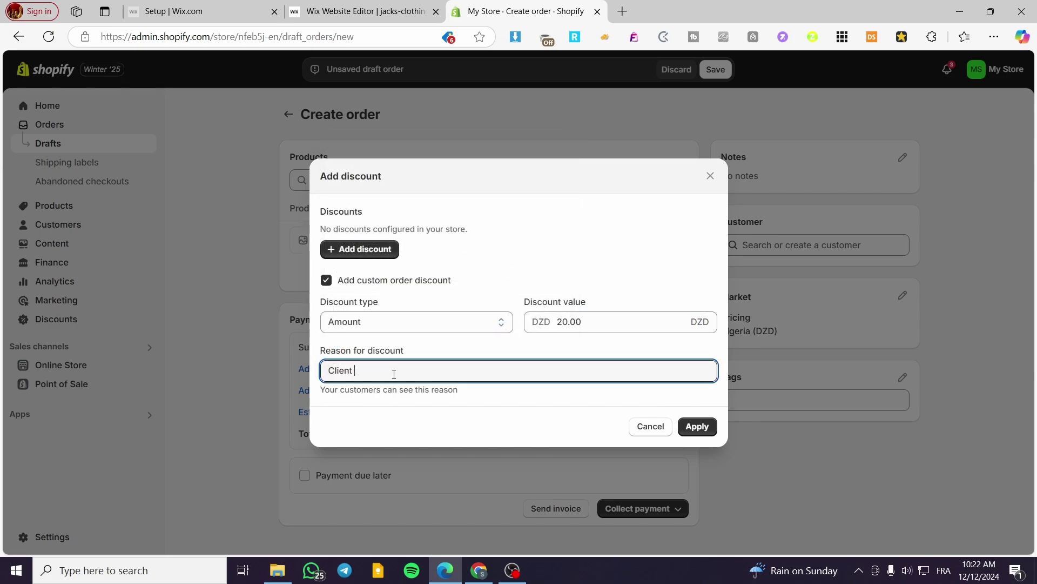
key(BackSpace)
key(BackSpace)
key(BackSpace)
key(BackSpace)
key(BackSpace)
key(BackSpace)
click(696, 426)
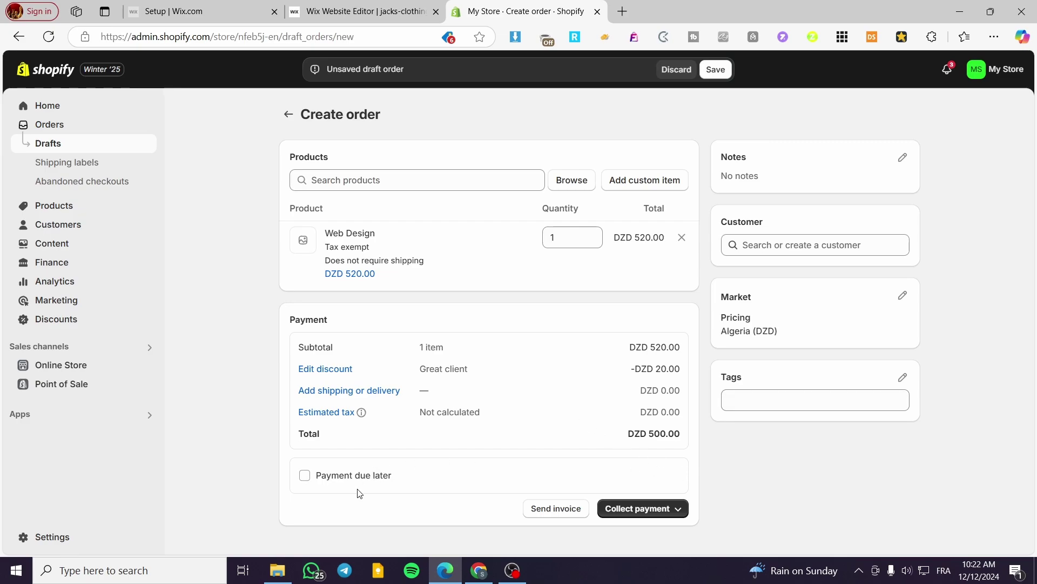
Turn on Payment due later with payment terms kept as Due on receipt.
click(327, 480)
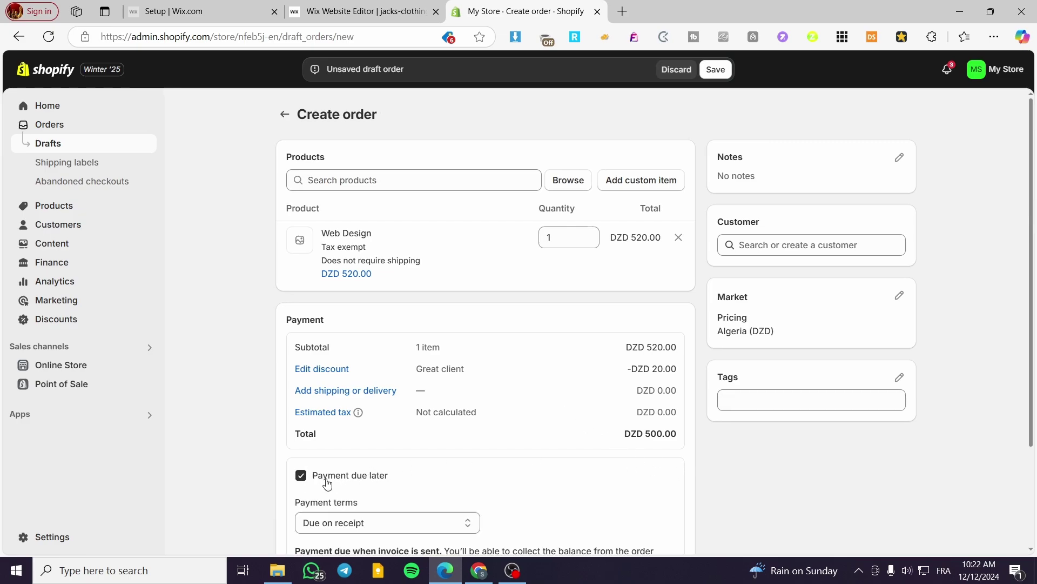
scroll(401, 470, down, 2)
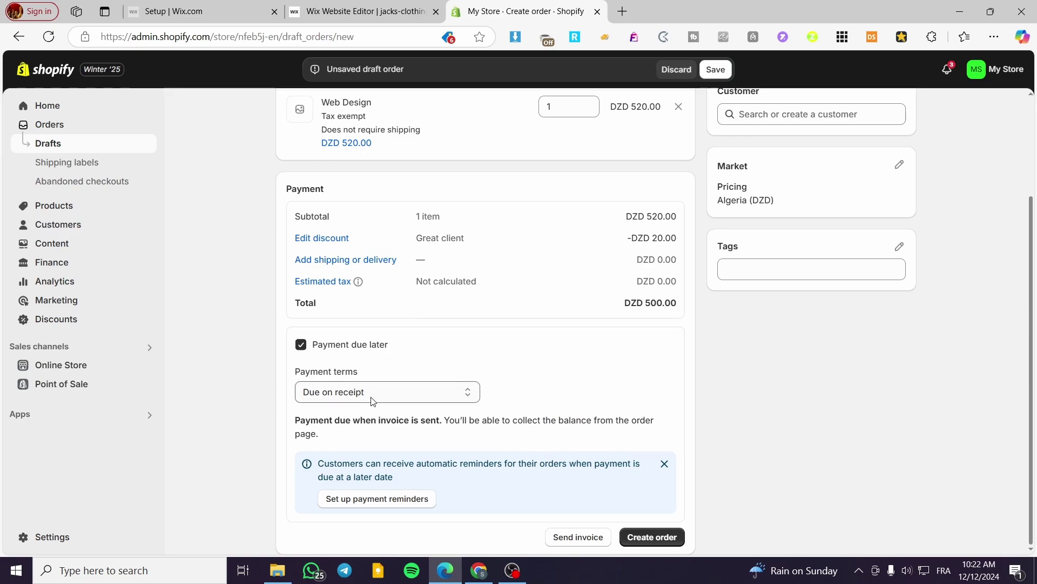
click(354, 403)
click(391, 394)
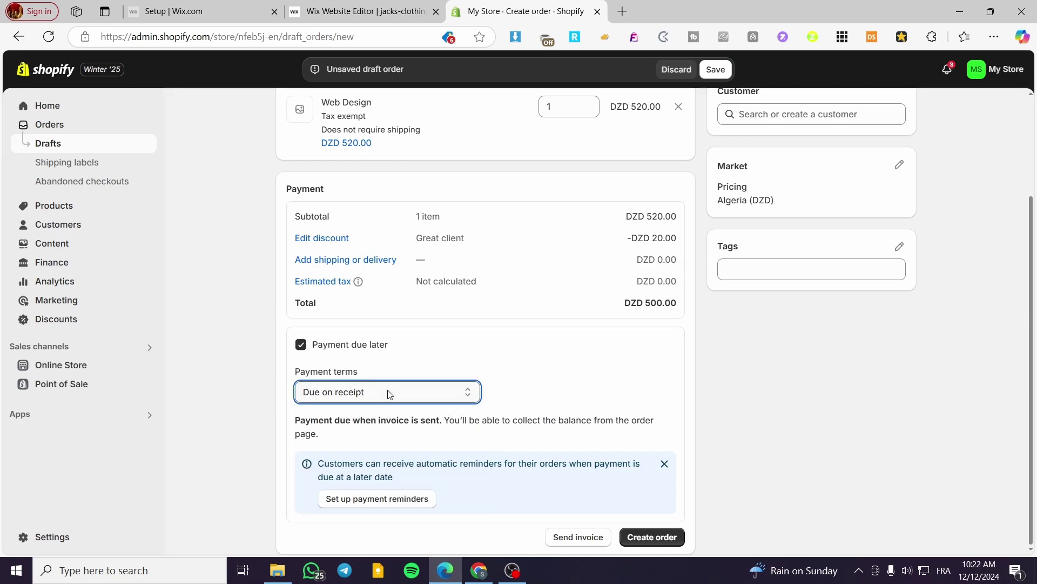
click(360, 346)
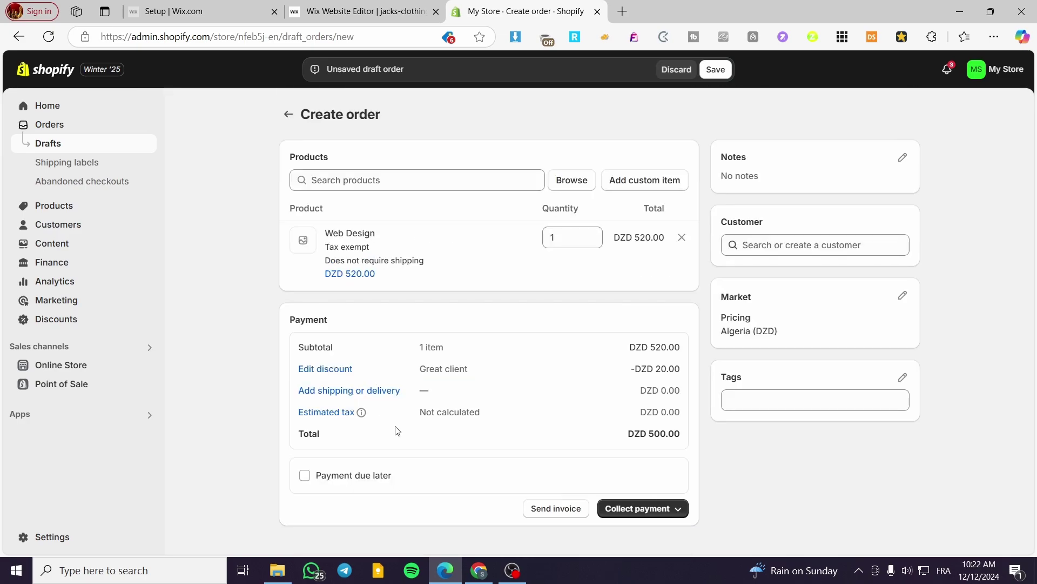
click(362, 481)
scroll(368, 356, down, 2)
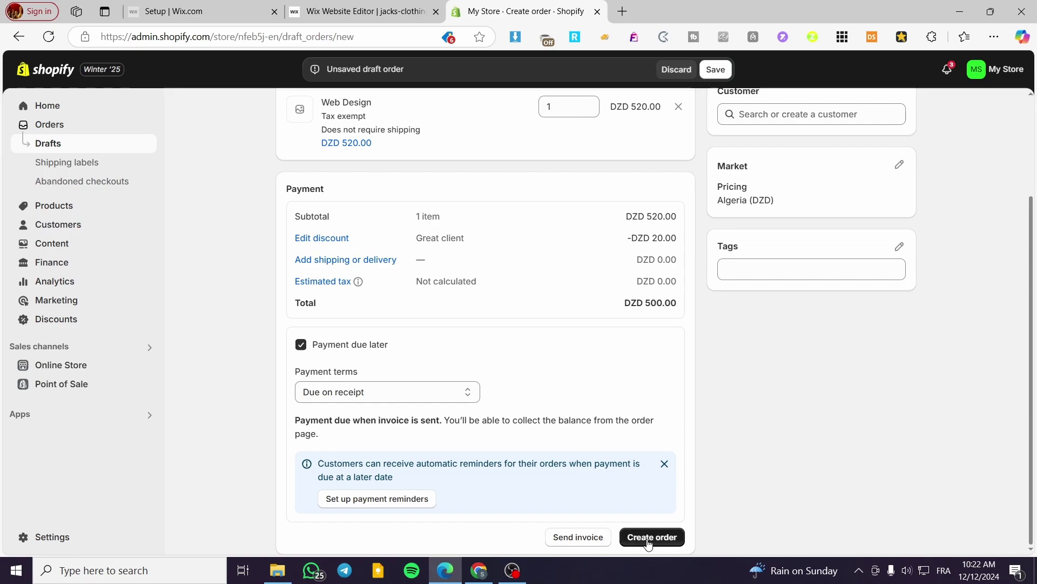
Create draft order #D2 and close the market pricing options unchanged.
click(715, 70)
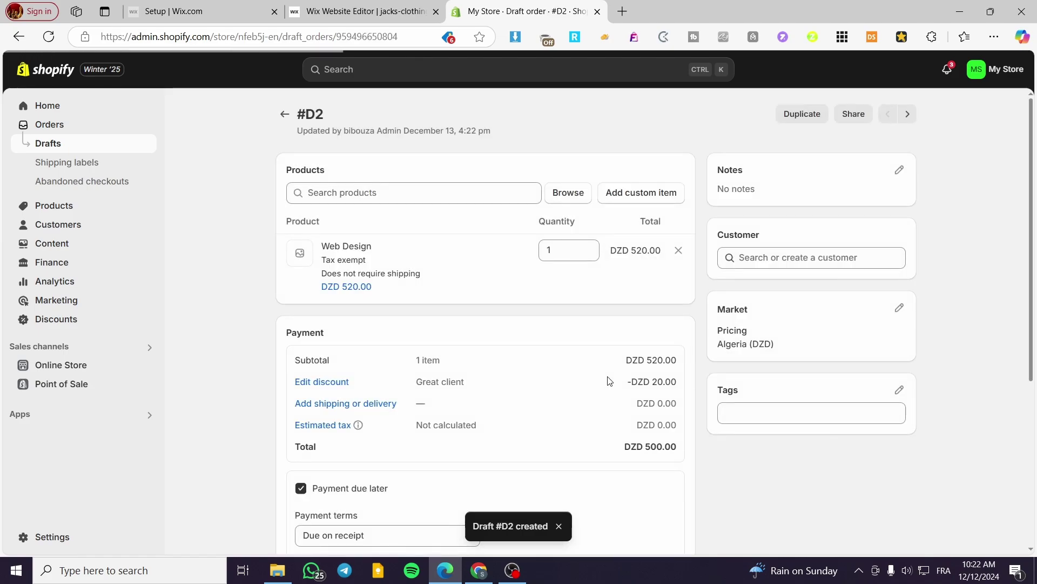
click(899, 309)
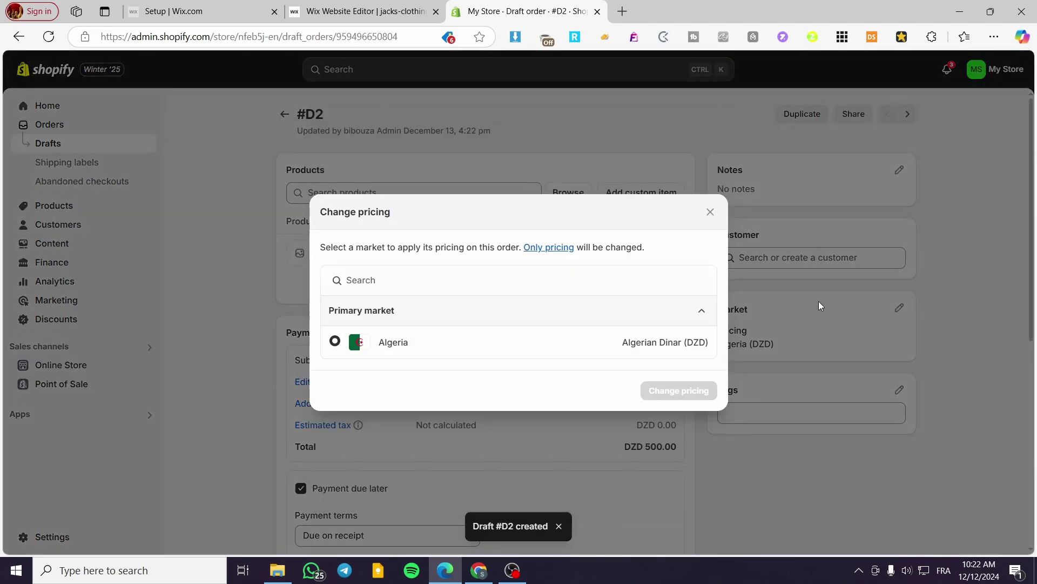
click(538, 279)
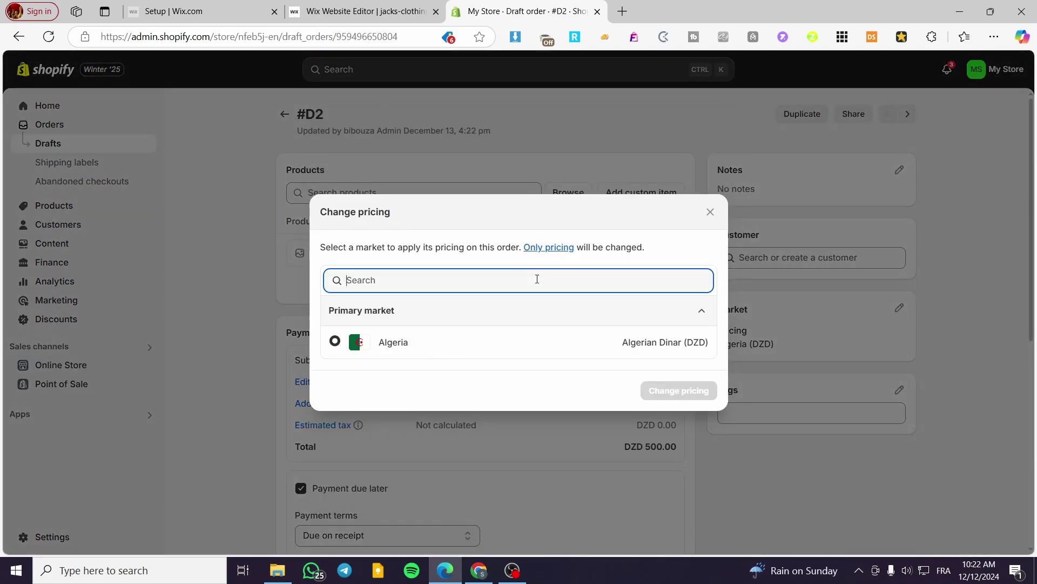
click(707, 214)
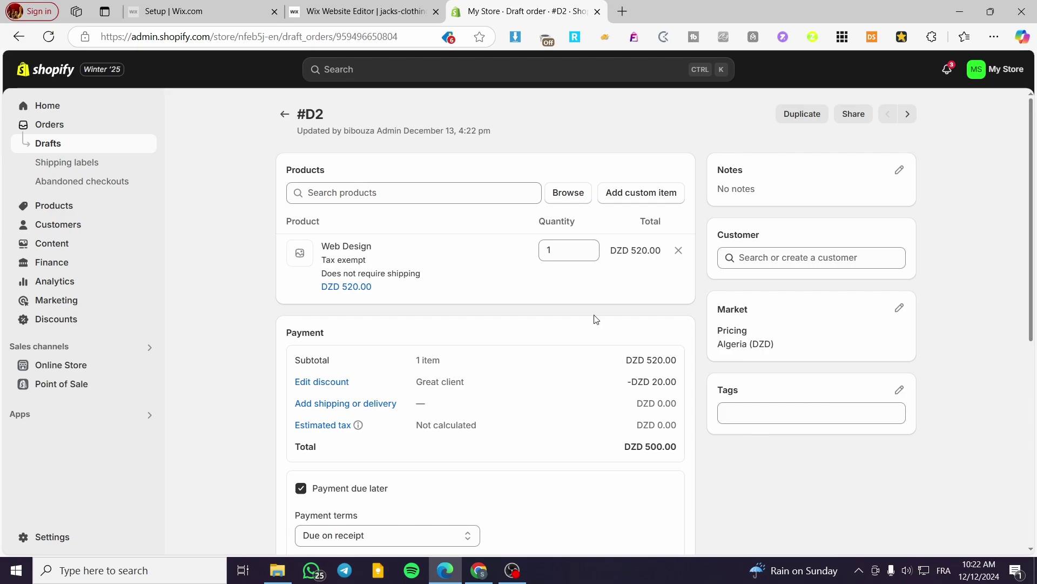
Scroll down the draft and bring up the Send invoice form.
scroll(593, 321, down, 3)
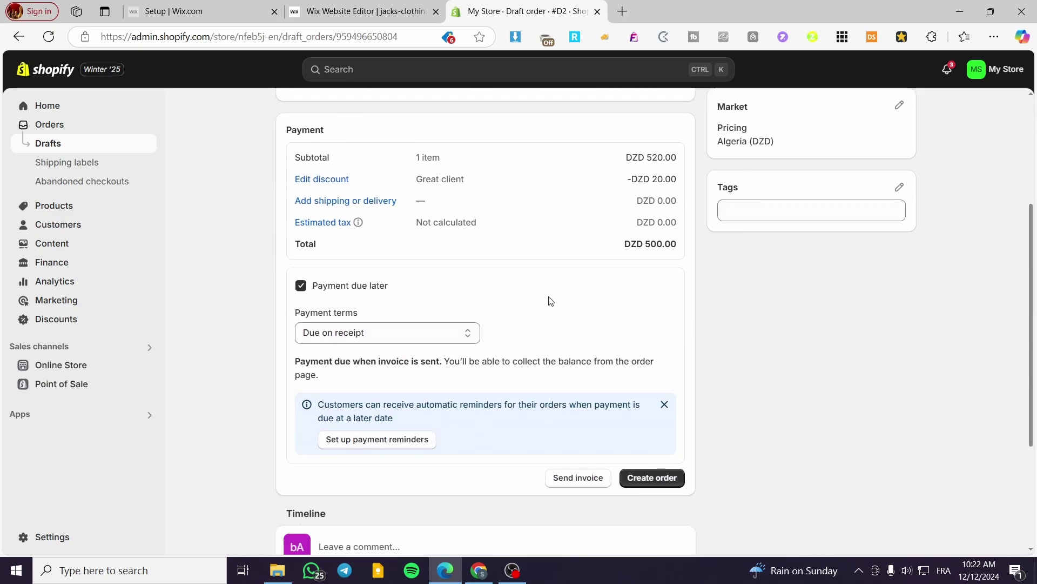
scroll(457, 411, down, 3)
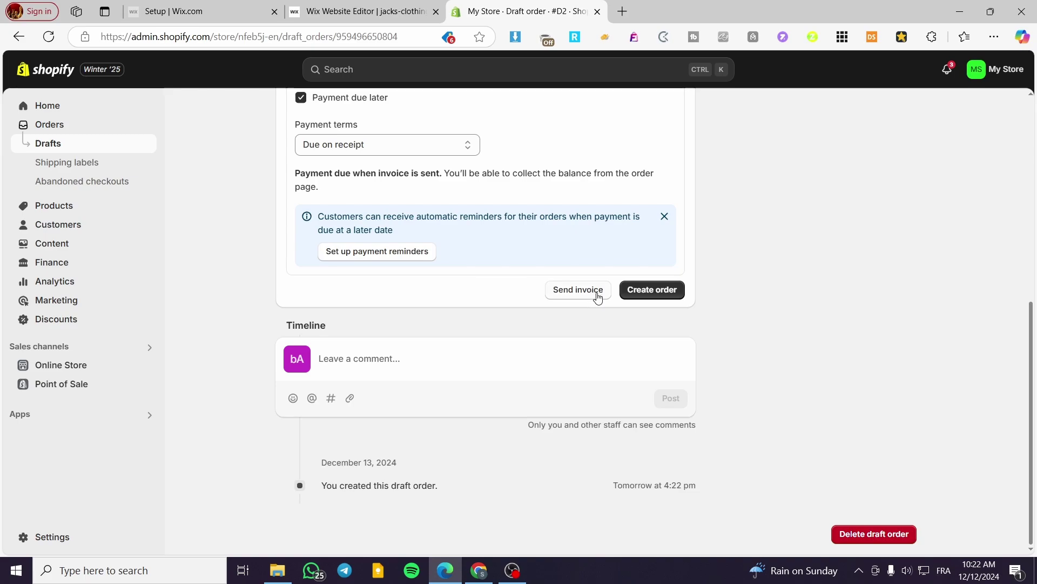
scroll(500, 474, up, 6)
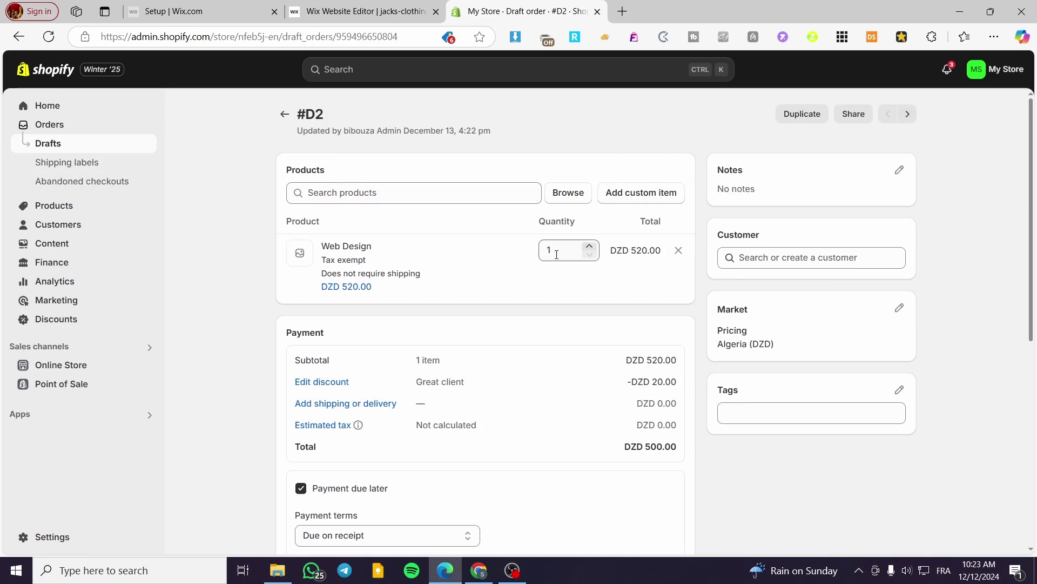
scroll(437, 234, down, 5)
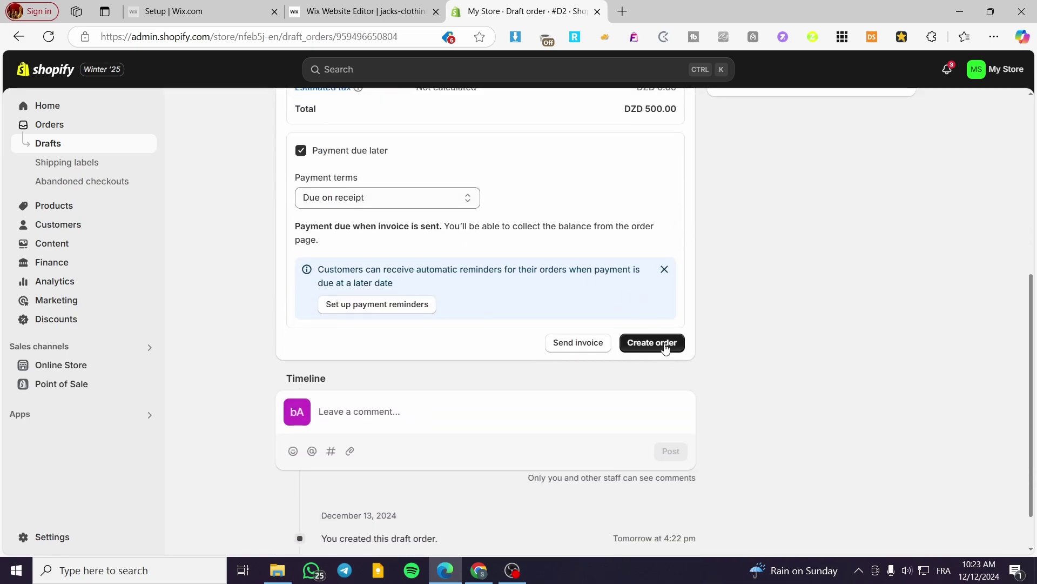
click(593, 350)
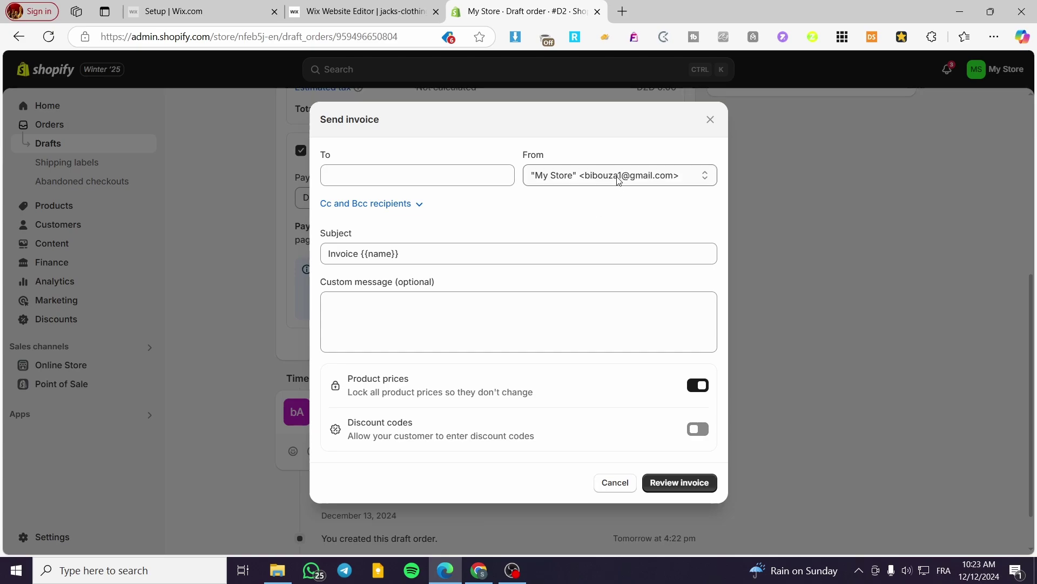
Keep the store address as sender, check Cc/Bcc fields, and start editing the subject.
click(710, 179)
click(711, 178)
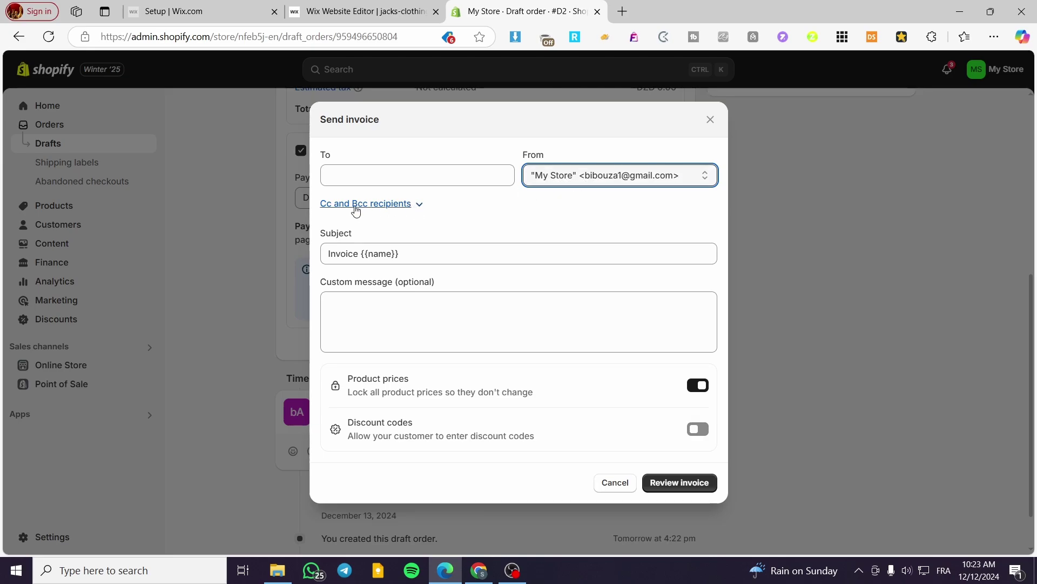
click(421, 205)
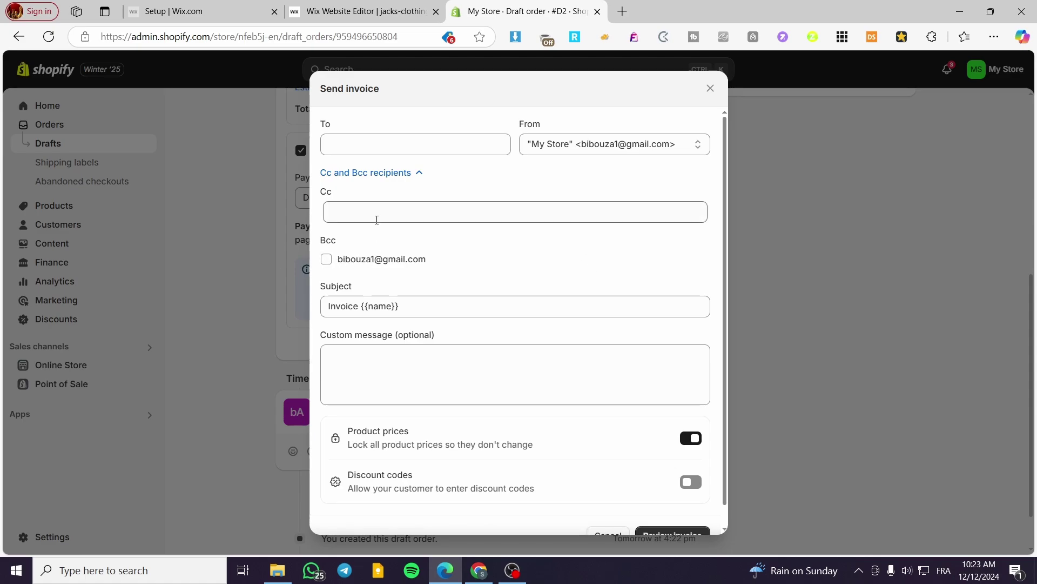
click(419, 176)
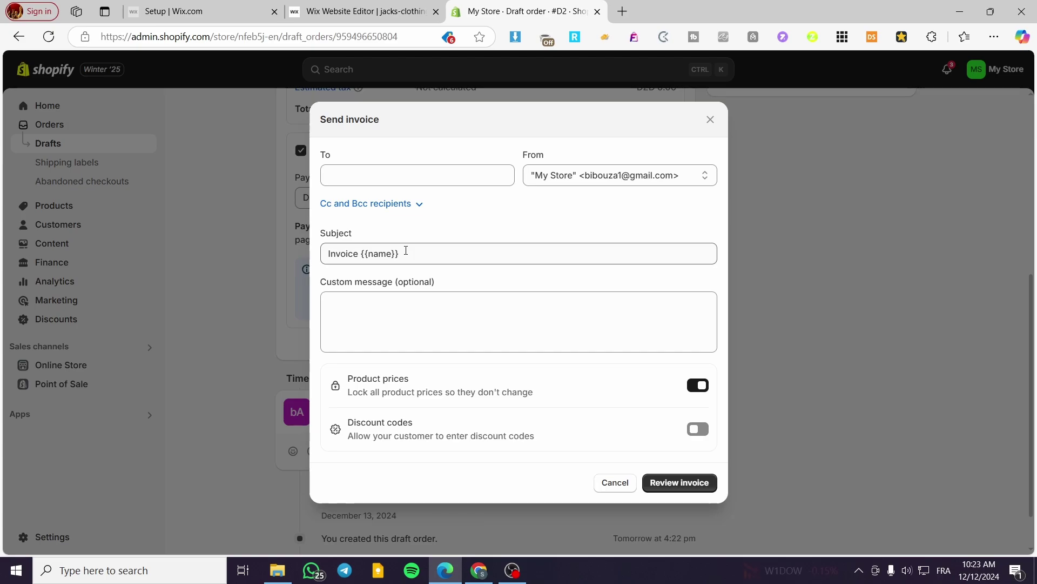
click(380, 253)
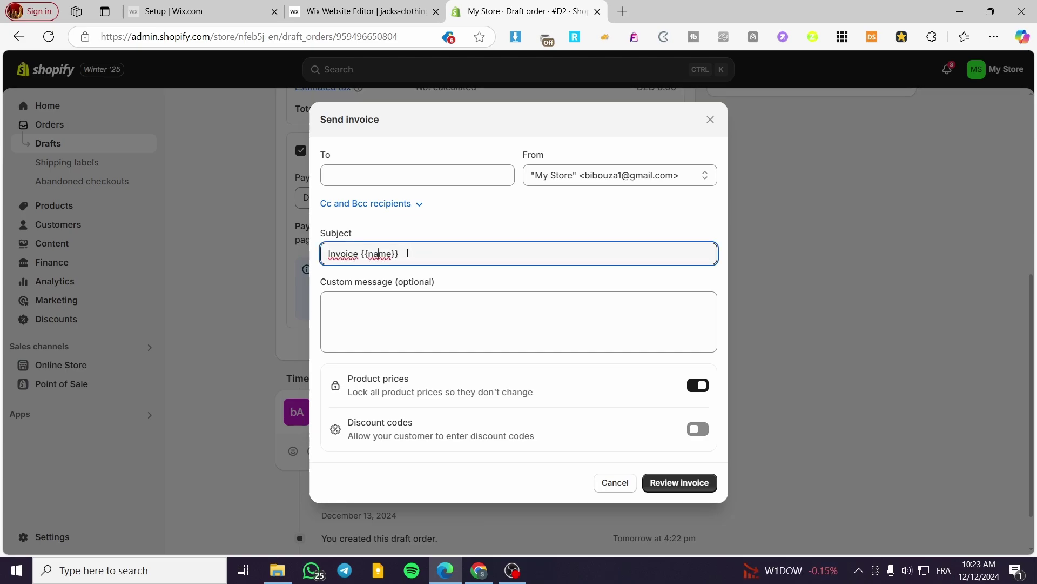
drag(392, 254, 369, 253)
click(339, 297)
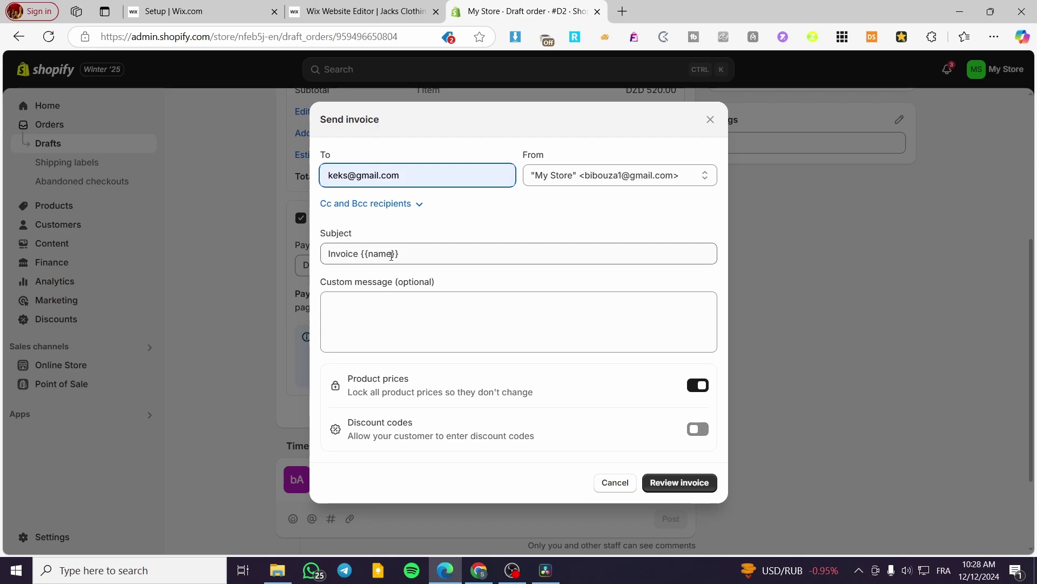
Replace the subject with 'Invoice for the Web Design for' plus the client's name in quotes.
drag(393, 253, 370, 252)
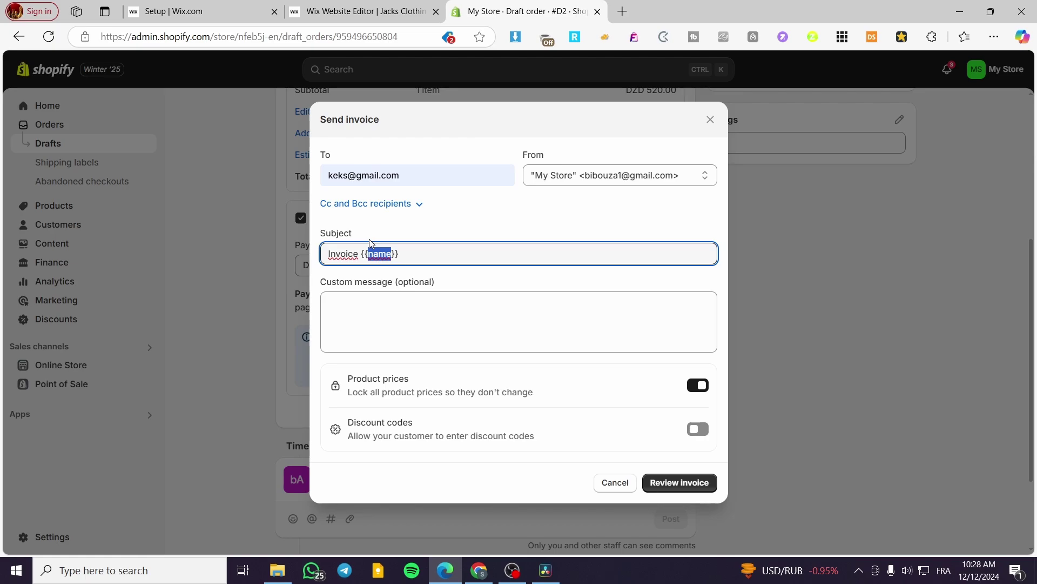
drag(402, 254, 359, 254)
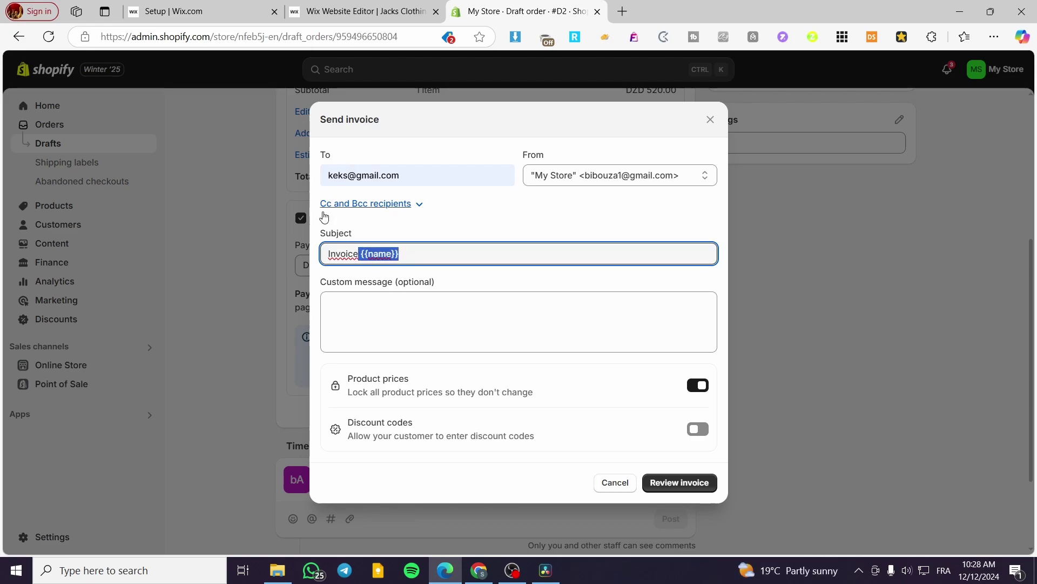
drag(373, 254, 331, 253)
key(ctrl+a)
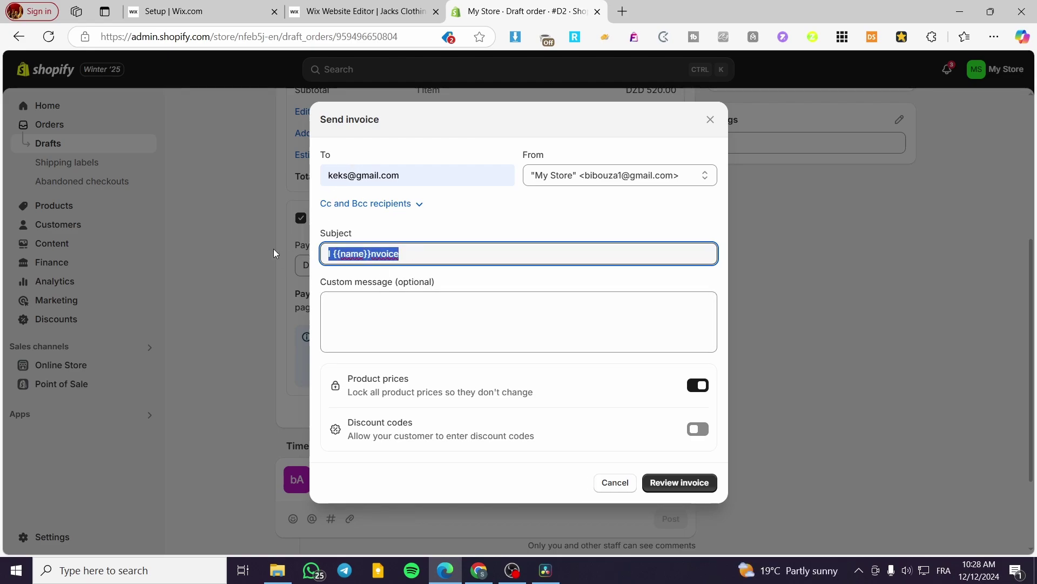
key(BackSpace)
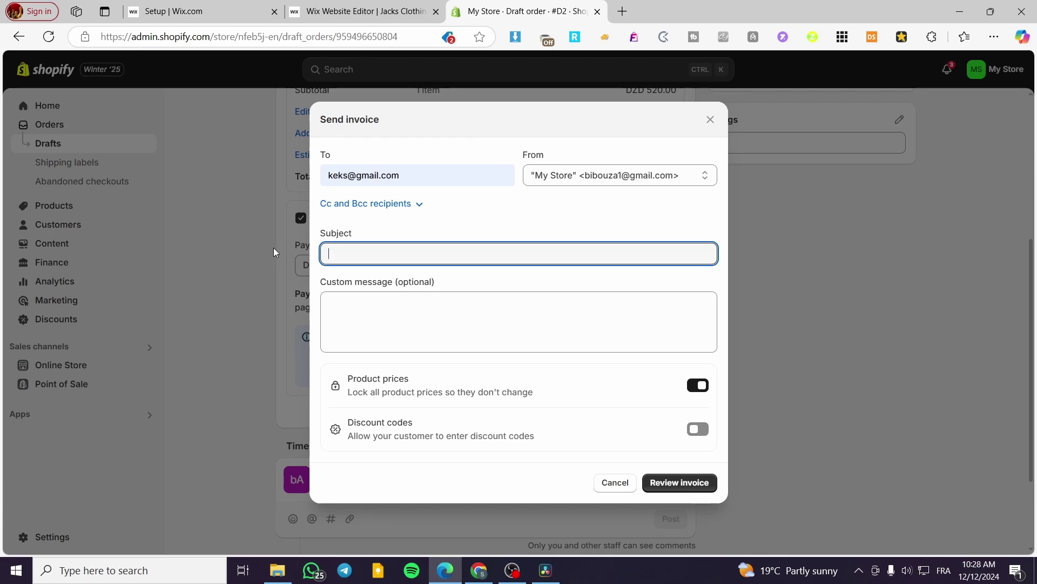
text(Invoice)
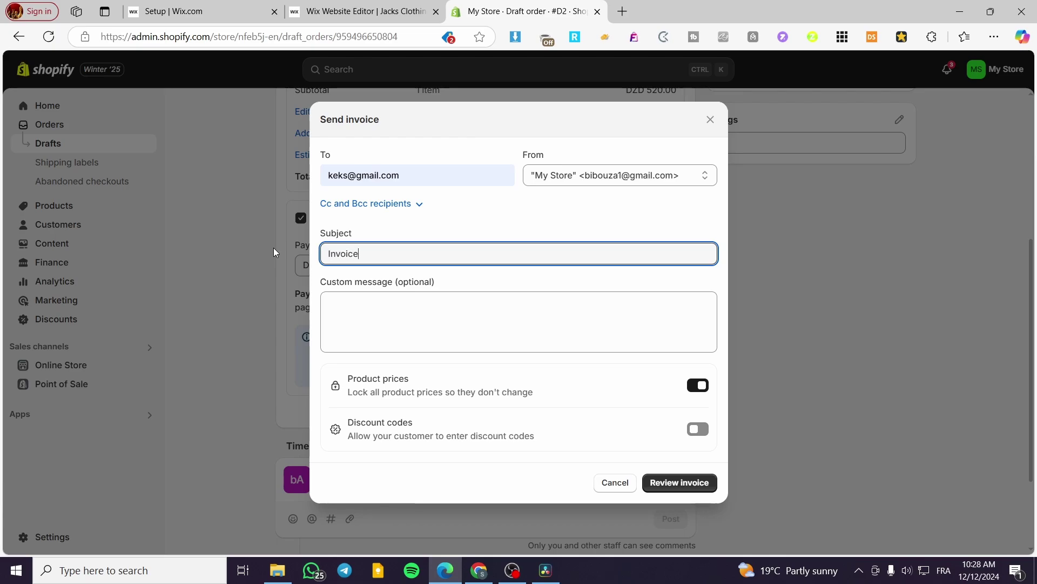
text( for the)
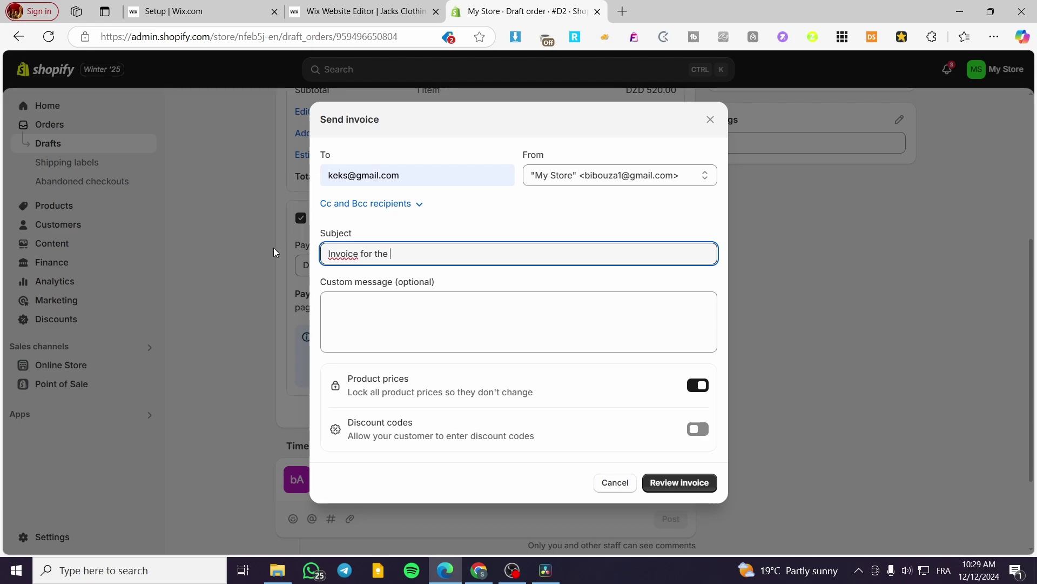
text(Web Design)
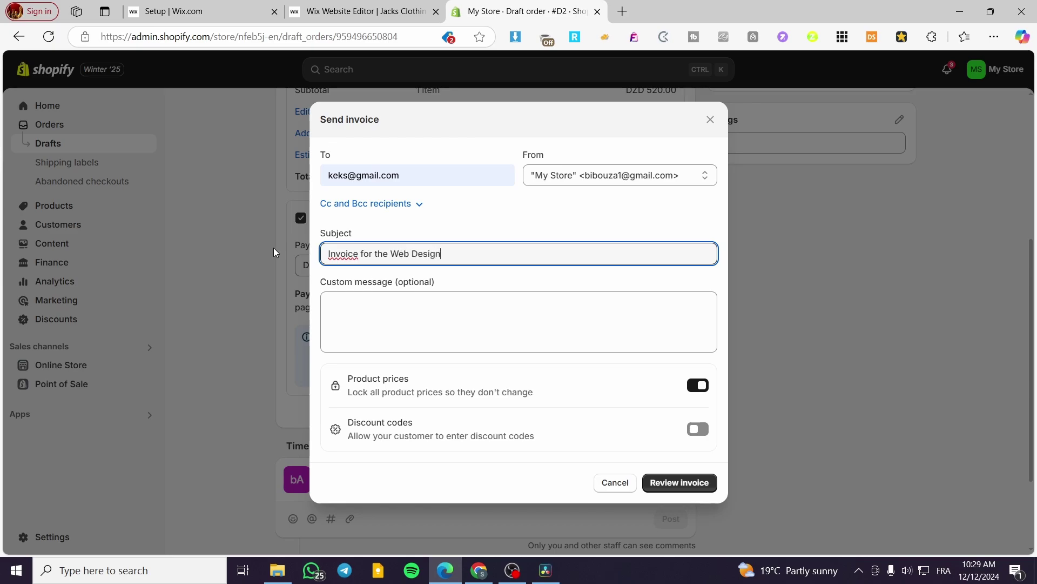
text( for)
text("Keks)
Write a message greeting the client: the invoice collects payment and keeps things transparent and fluid.
click(409, 314)
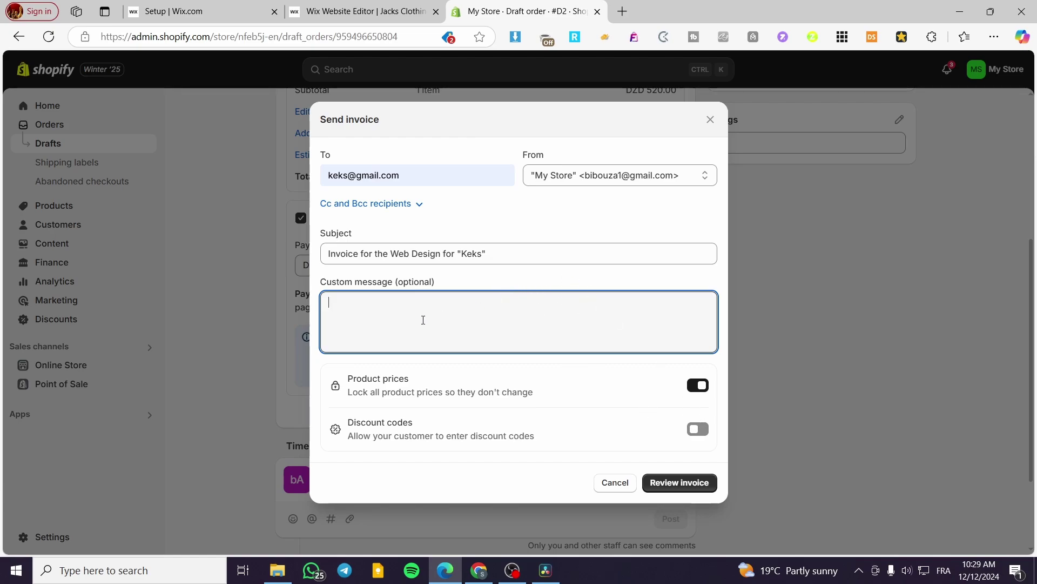
text(Hi Keks)
text(, )
text(th)
text(is)
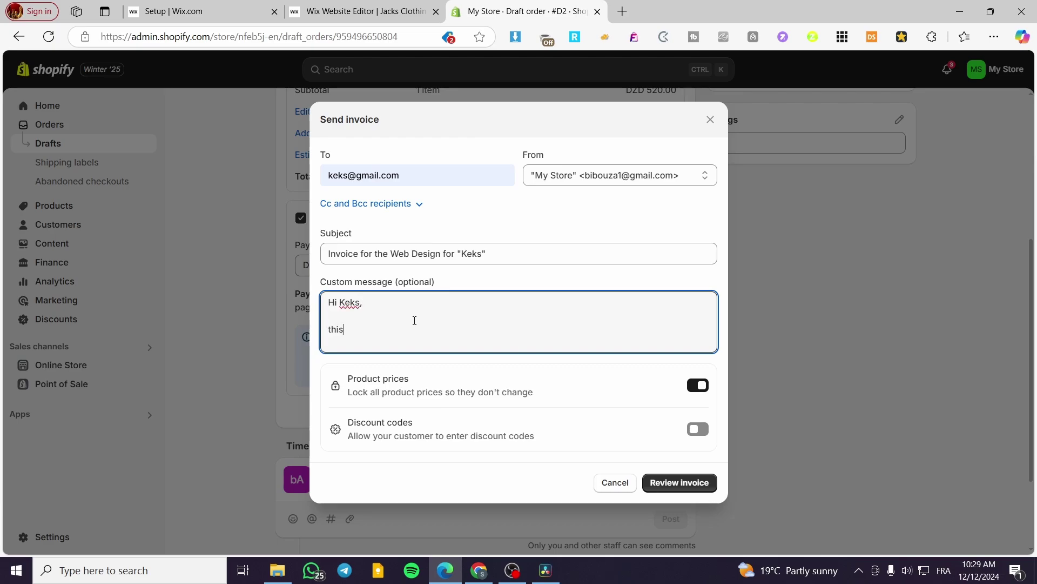
text( is the )
text(invi)
text(ice tht)
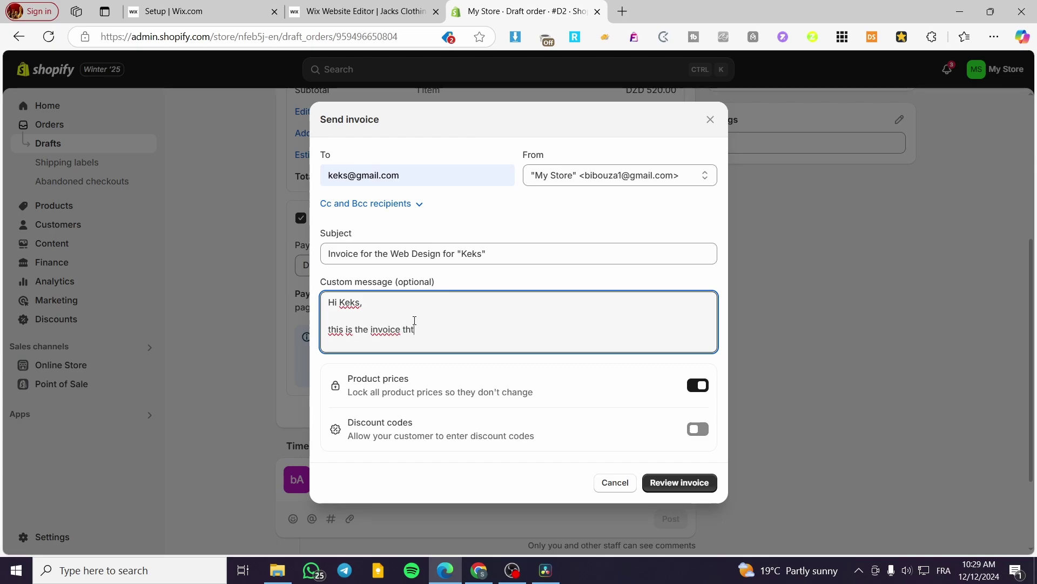
text(ai s)
key(BackSpace)
key(BackSpace)
key(BackSpace)
text(at send for you to coll)
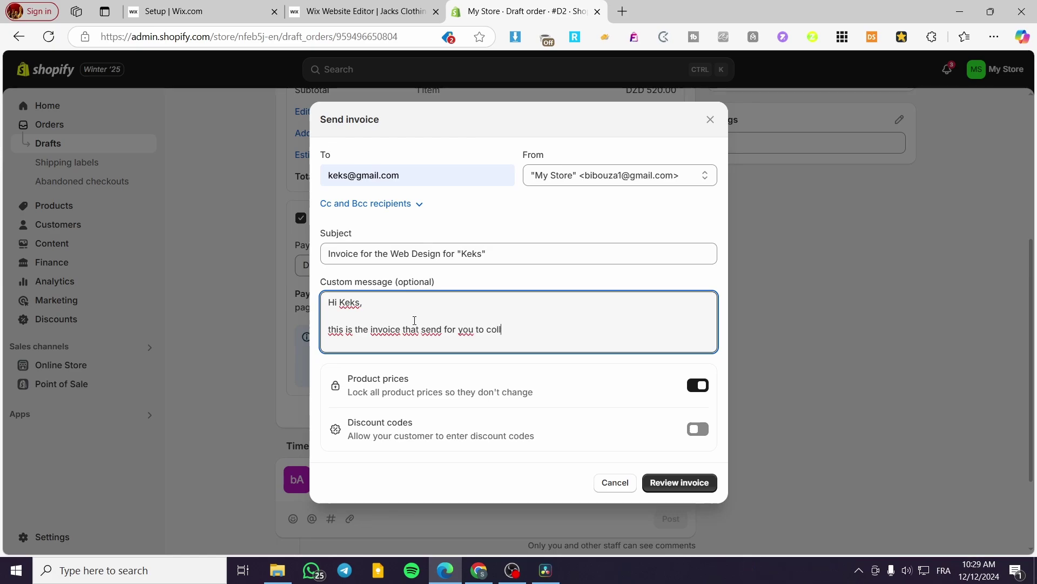
text(ect the )
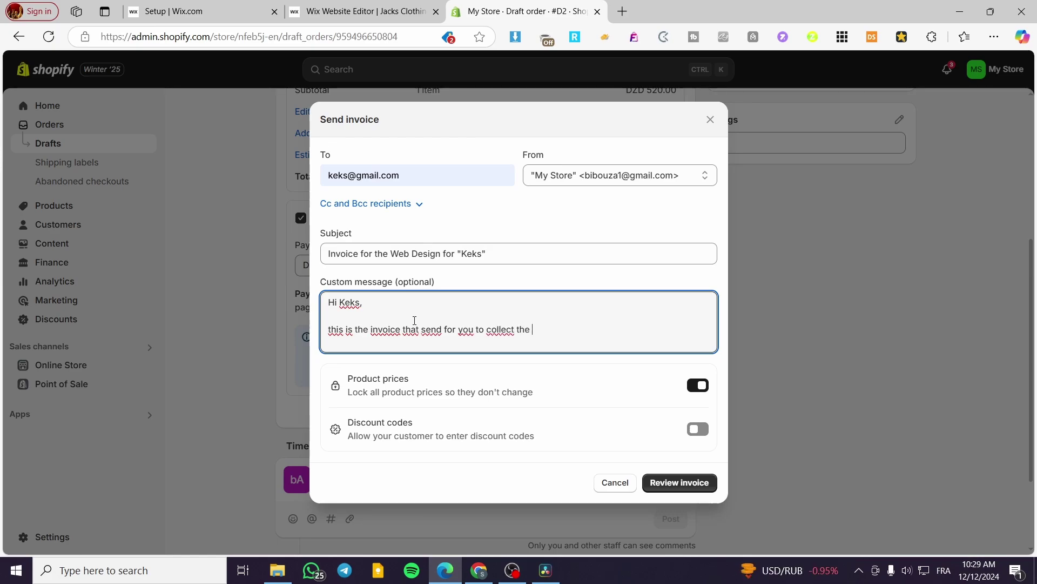
text(paymen)
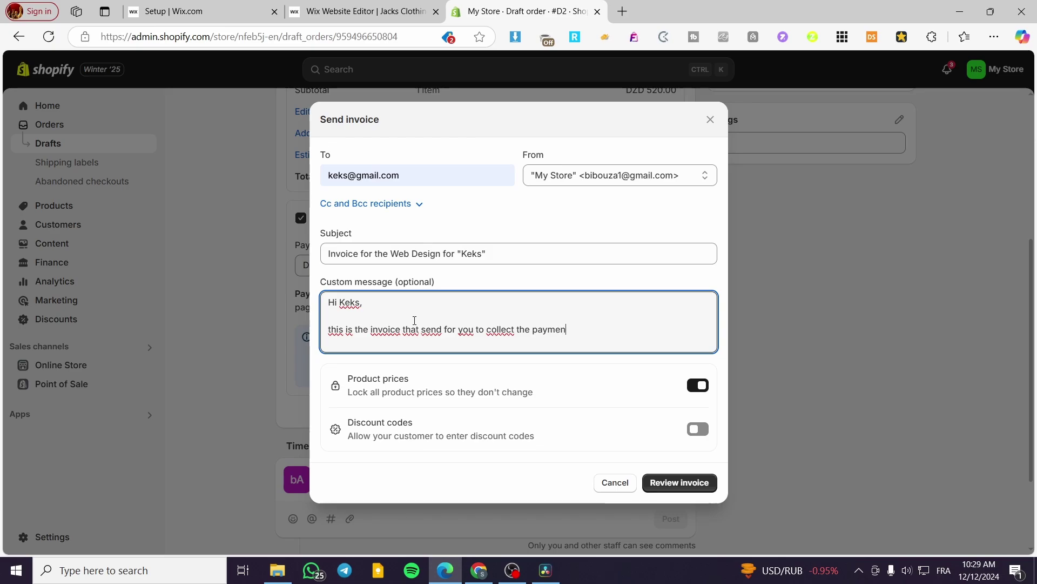
text(t and also to make t)
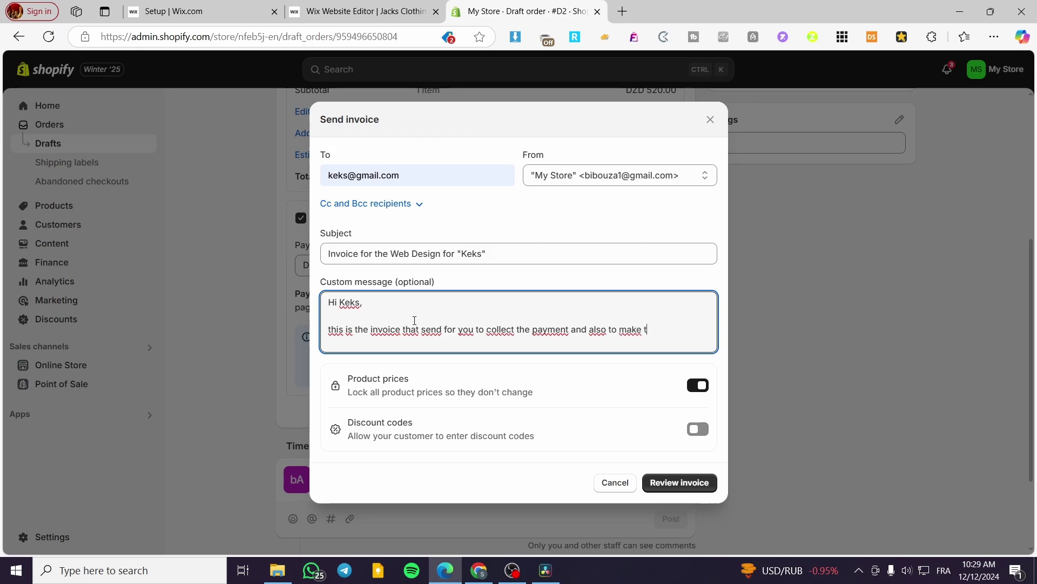
text(hings tras)
key(BackSpace)
text(nsparent and )
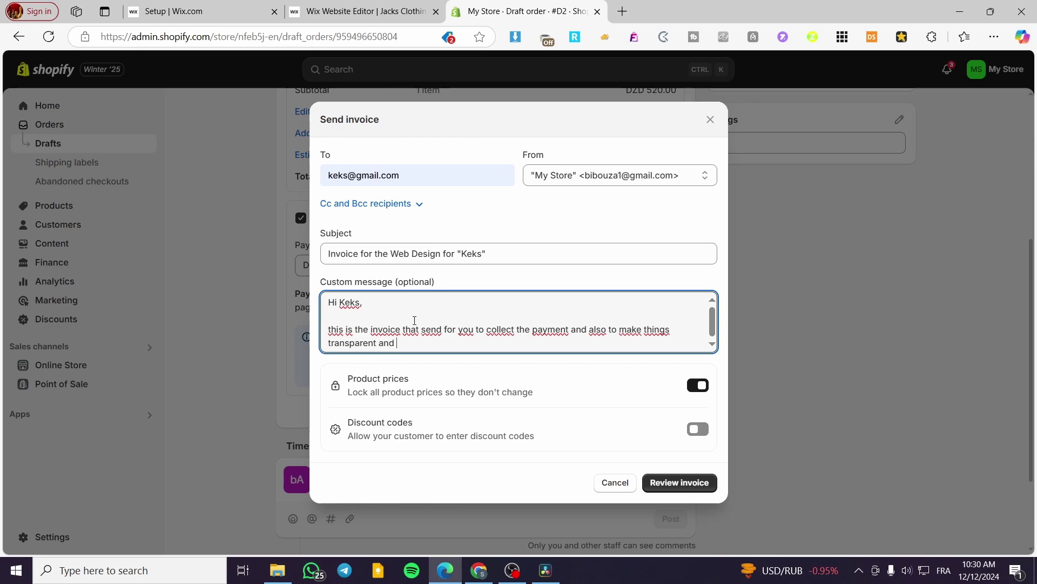
text(fluid between me as a freeln)
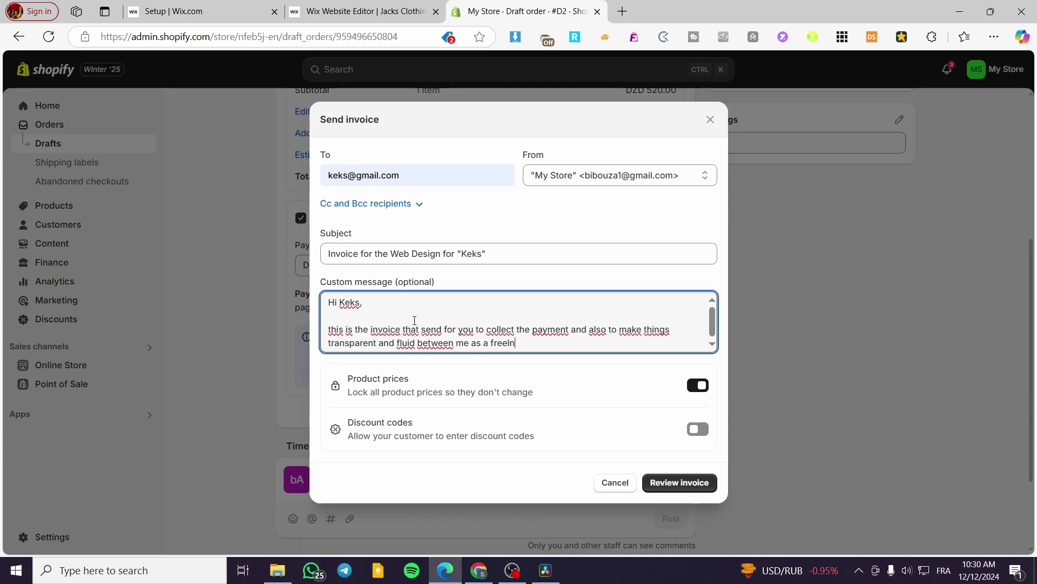
key(BackSpace)
text(ncer and t)
text( as a client)
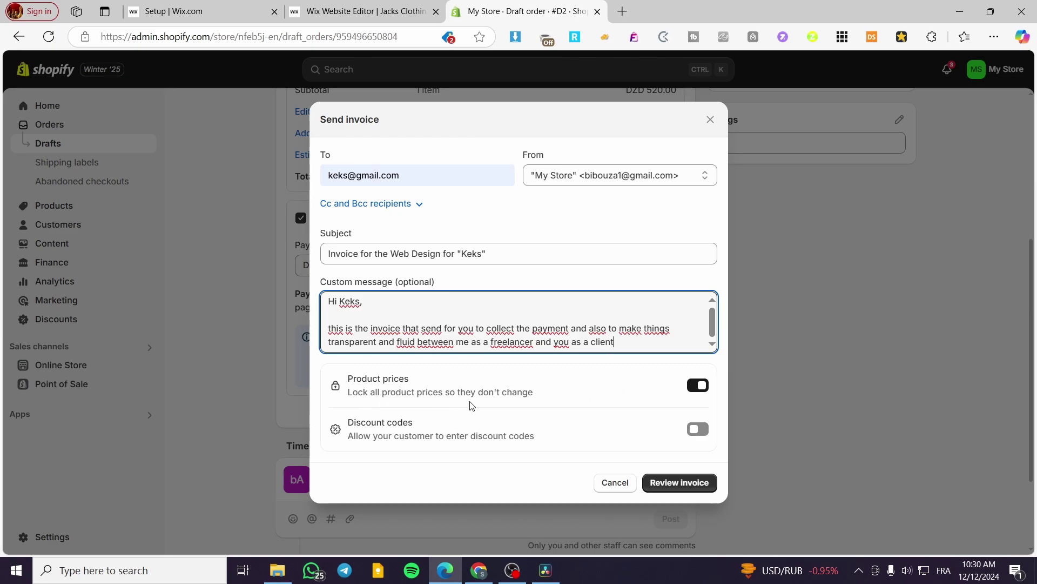
Finish the custom message and review the invoice, which fails because the sender email is unverified.
click(700, 393)
click(701, 393)
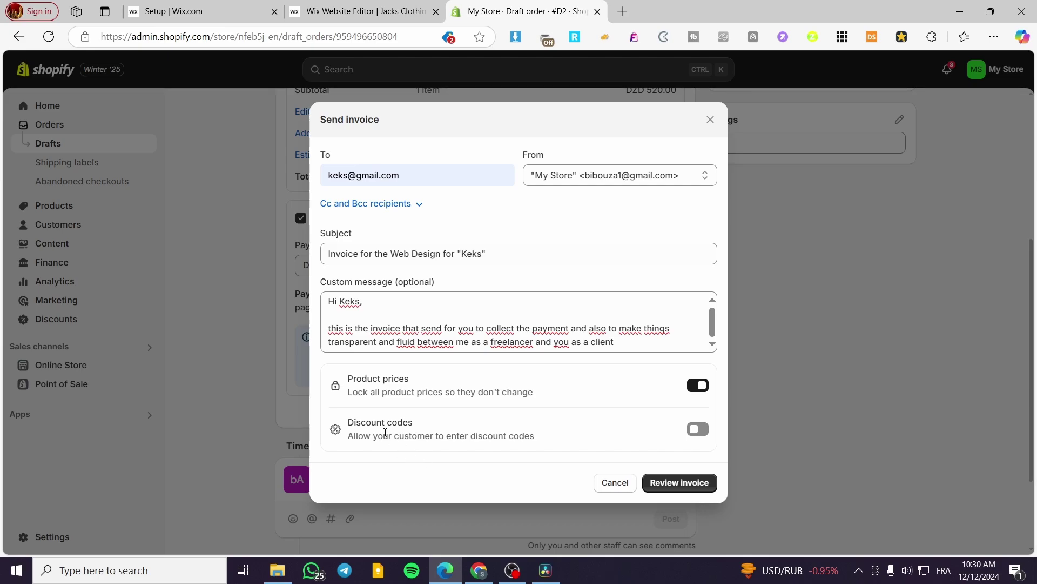
click(687, 488)
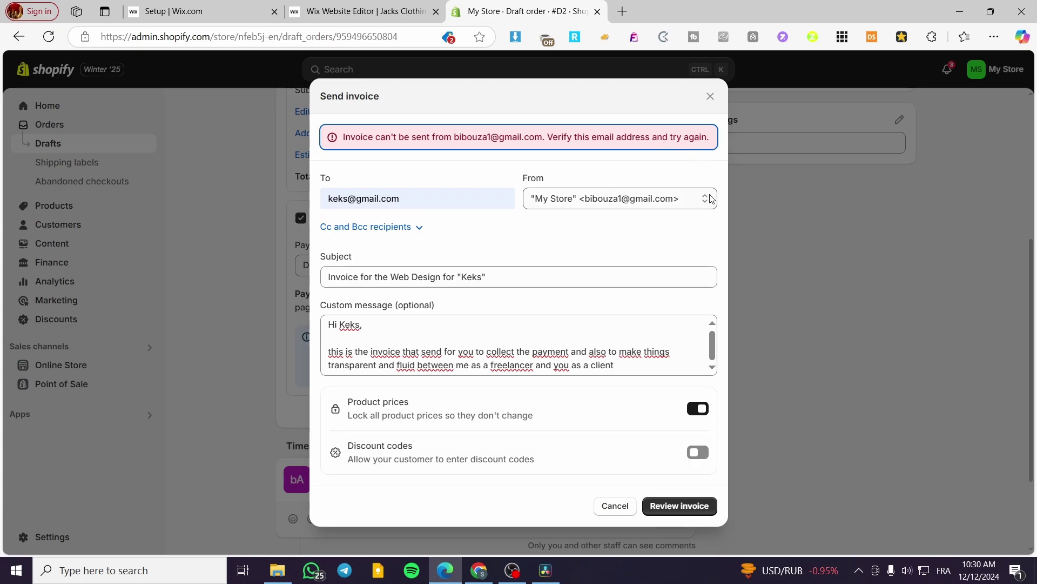
Switch the From sender to the other identity and retry the invoice review.
click(677, 204)
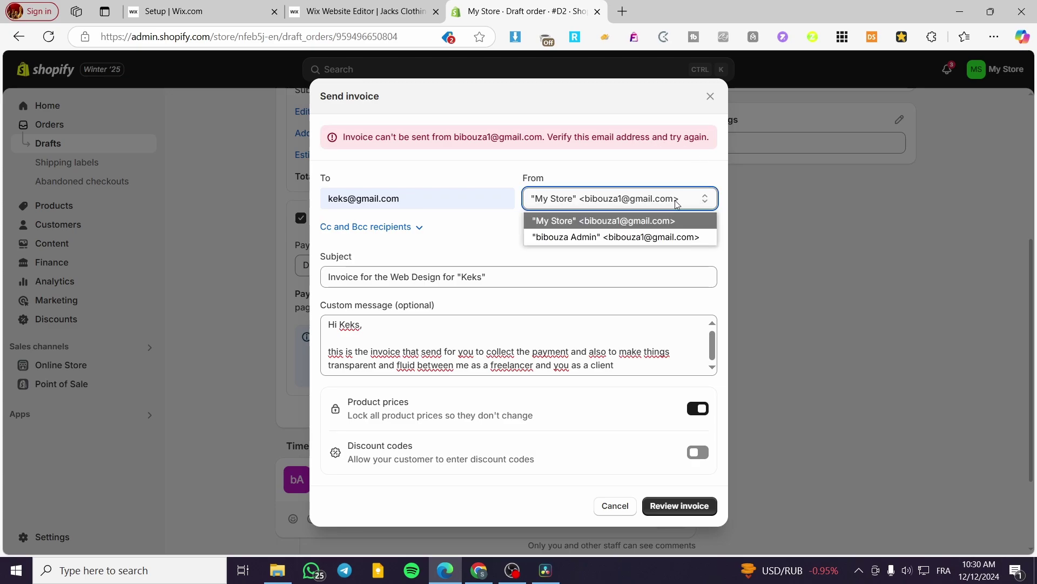
click(667, 239)
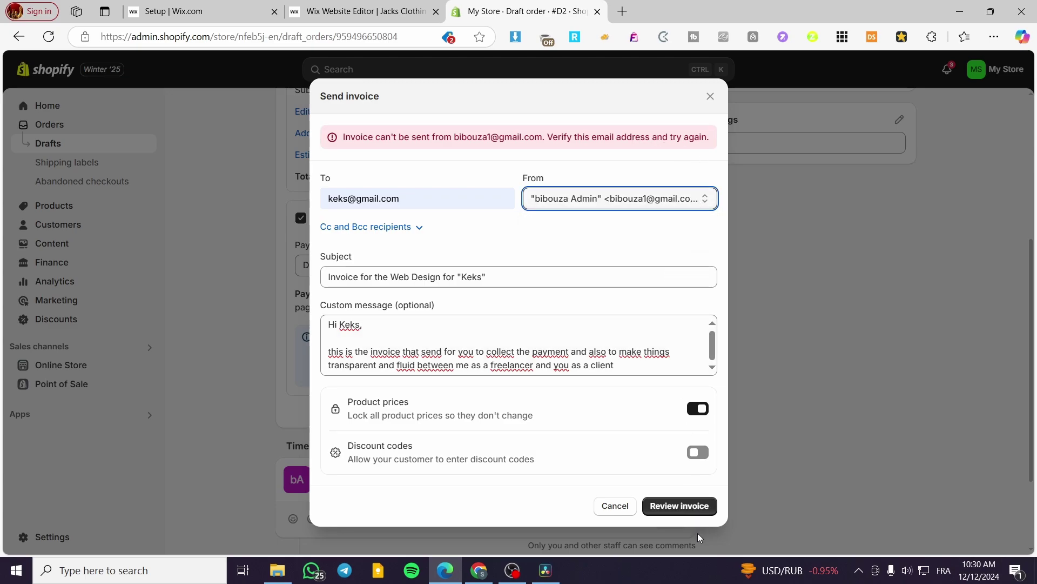
click(690, 510)
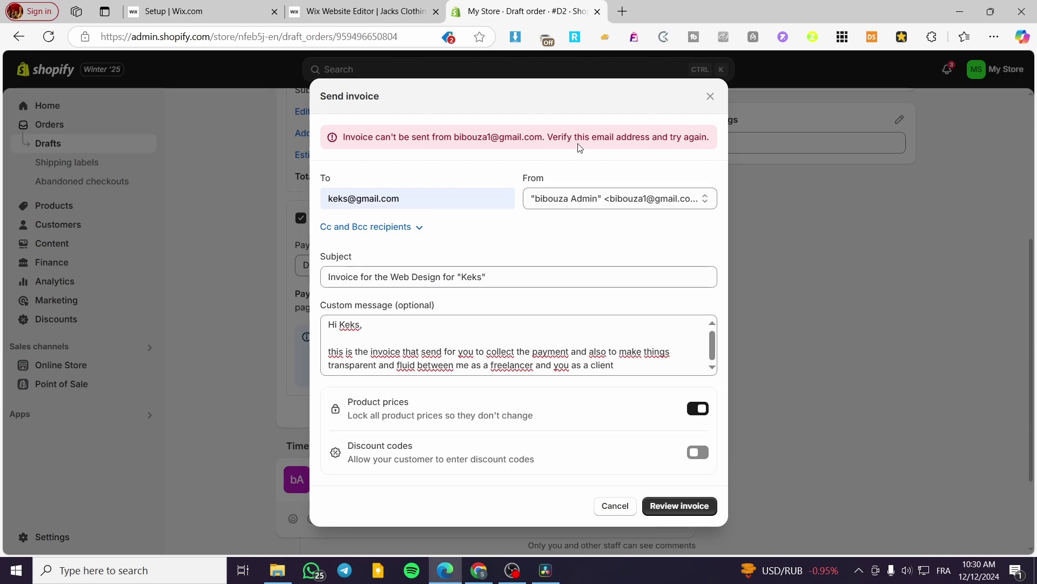
Set the From sender back to My Store.
click(639, 205)
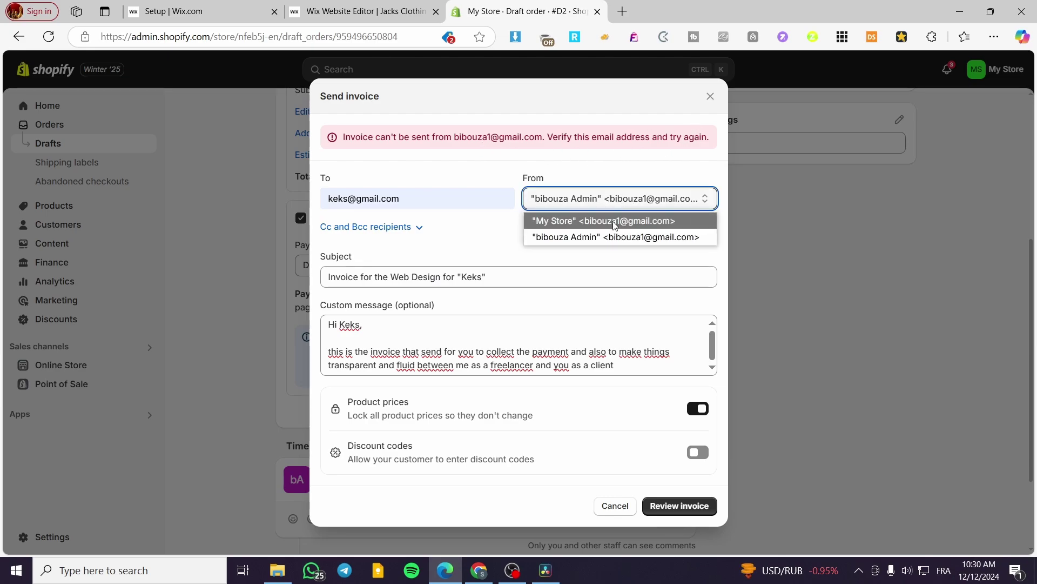
click(615, 222)
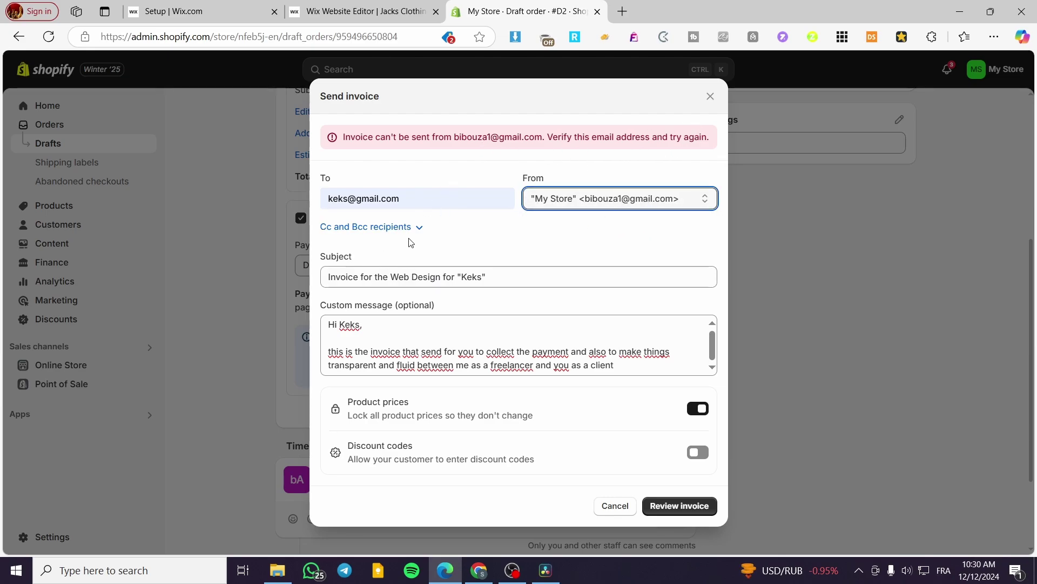
click(443, 202)
click(532, 196)
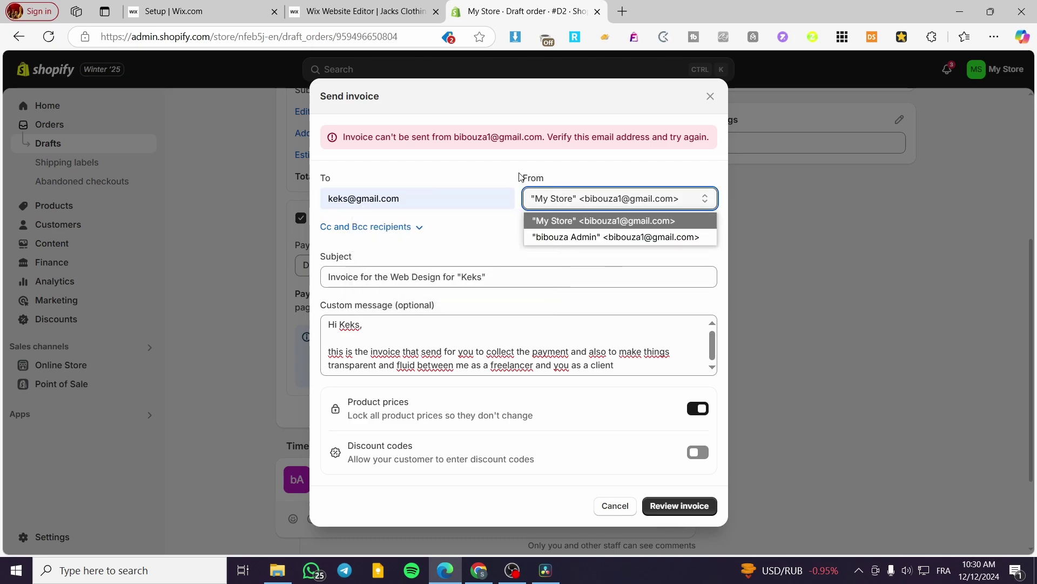
click(406, 151)
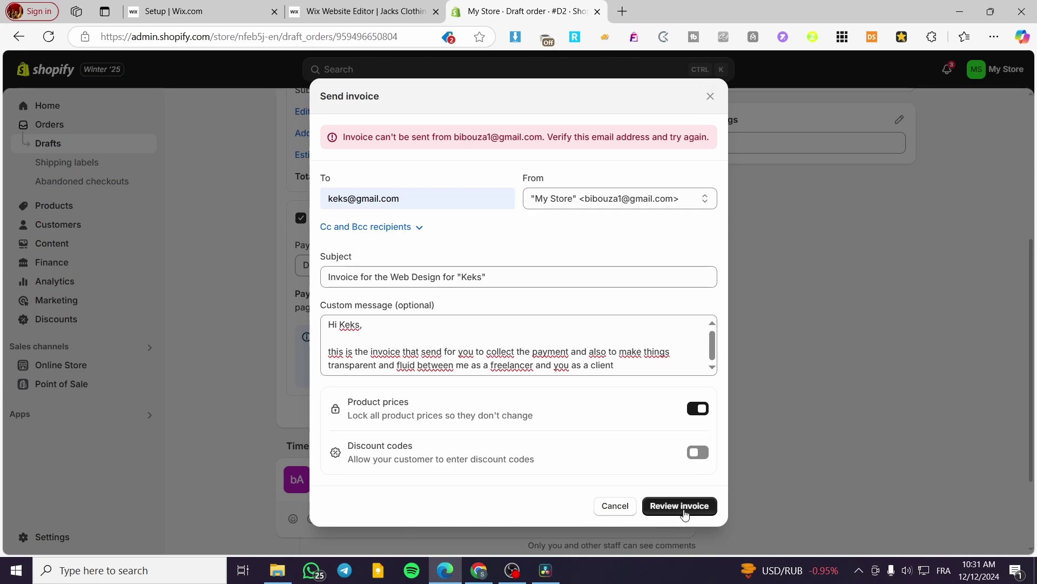
Close the unsent invoice and go from Settings' Store details to Notifications, where the sender email shows Unverified.
click(710, 97)
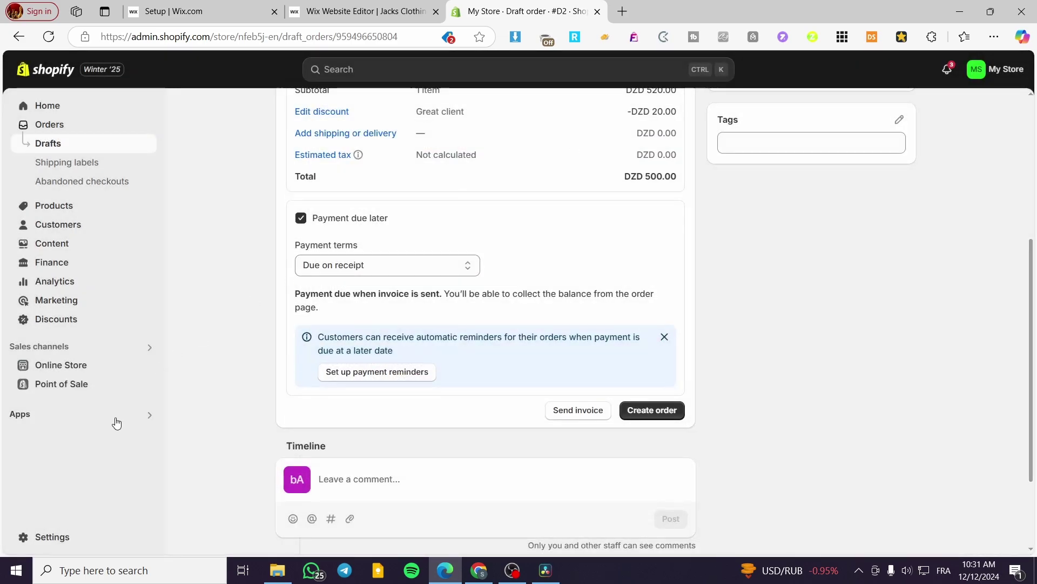
click(52, 536)
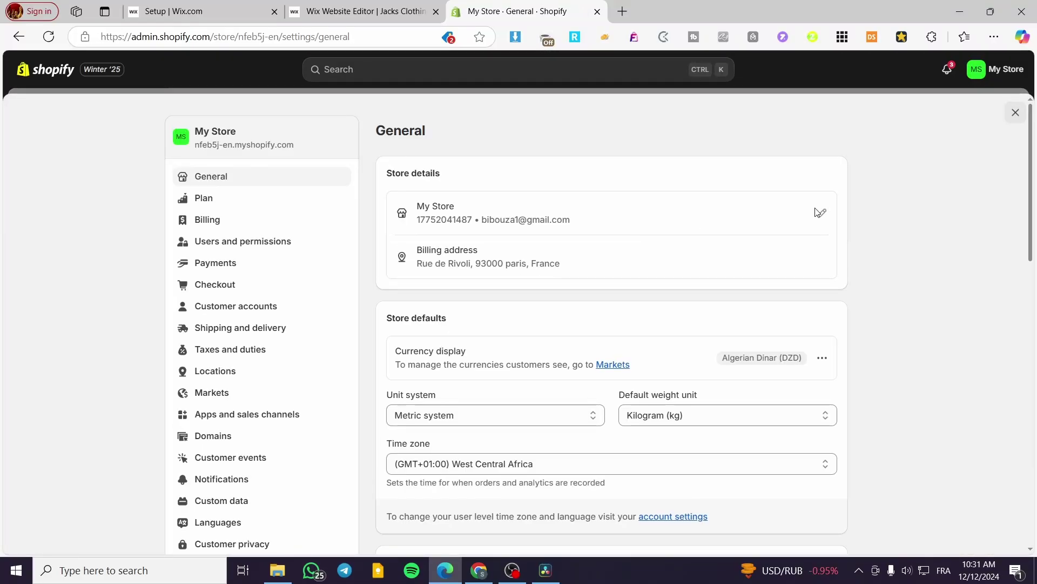
click(822, 211)
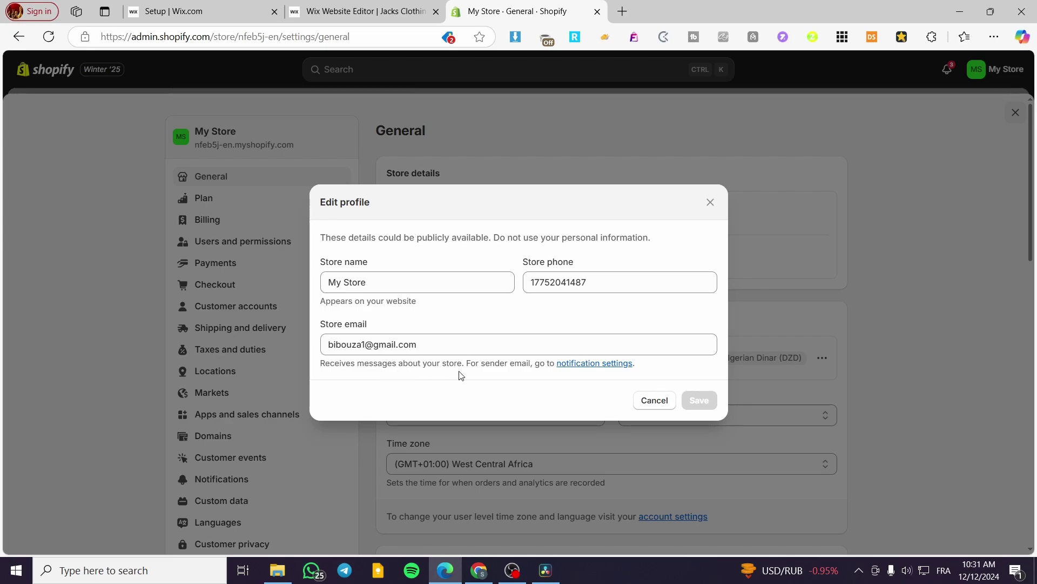
click(591, 364)
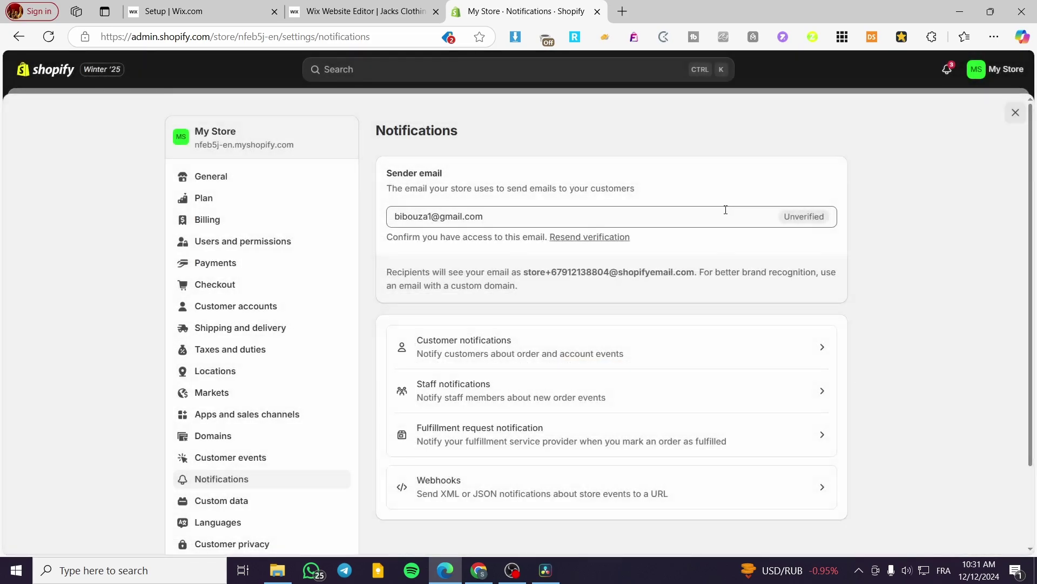